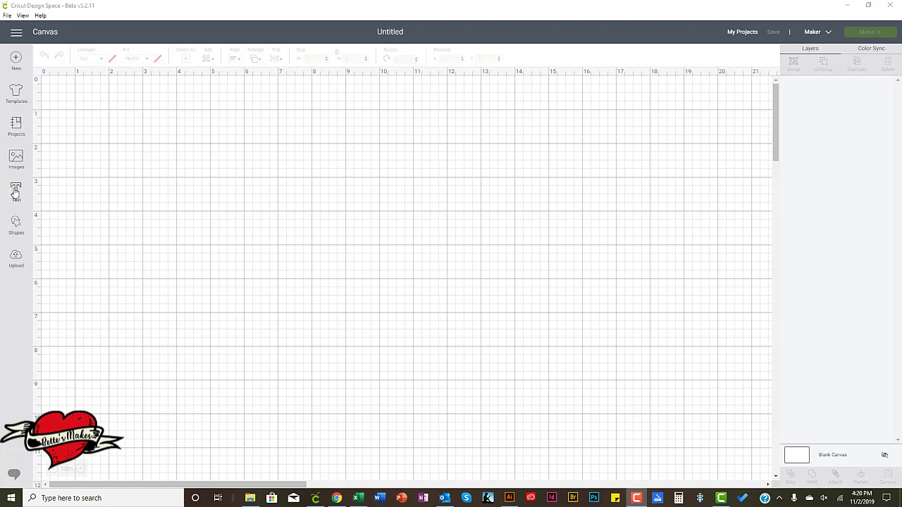
# Step: Add the letter "N" as text on the canvas and set its font to Times New Roman
pyautogui.click(16, 190)
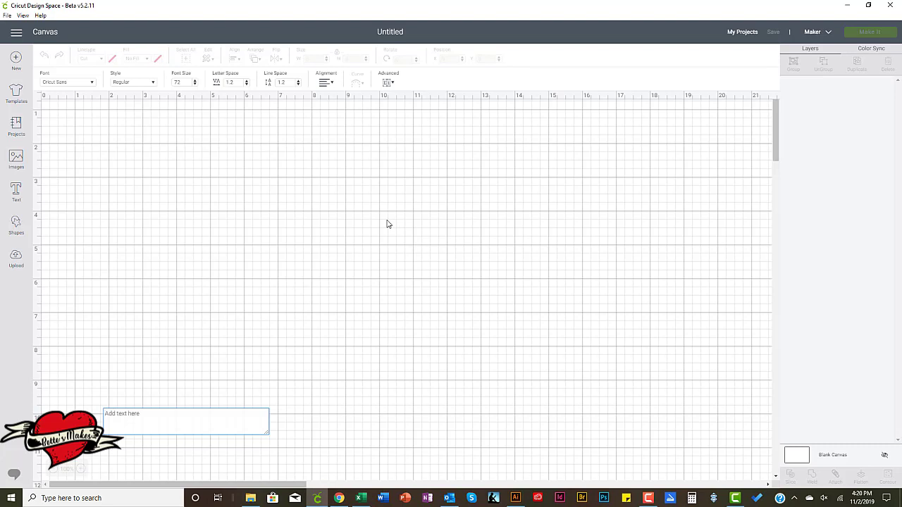
pyautogui.write('N')
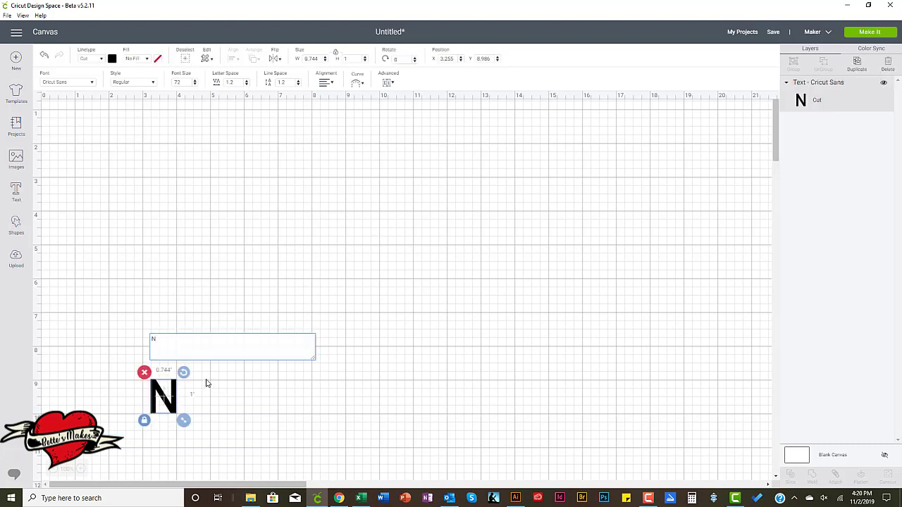
pyautogui.click(177, 408)
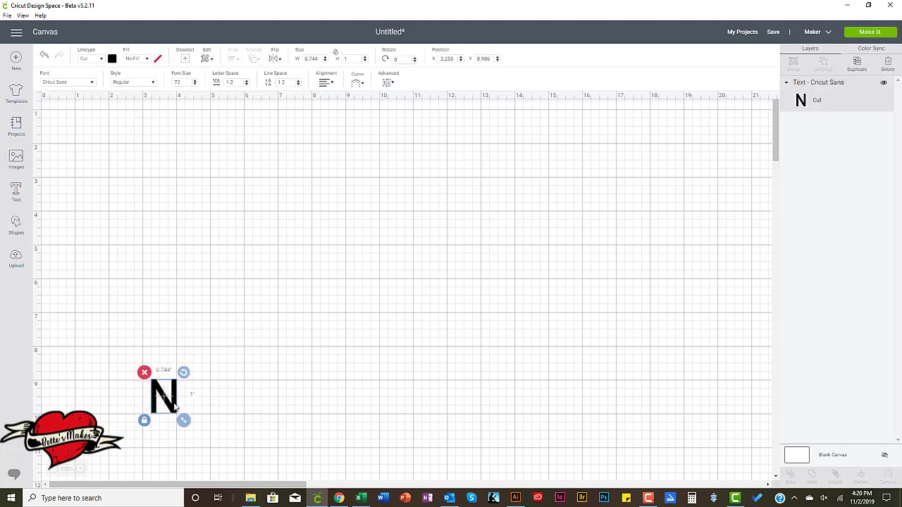
pyautogui.click(92, 82)
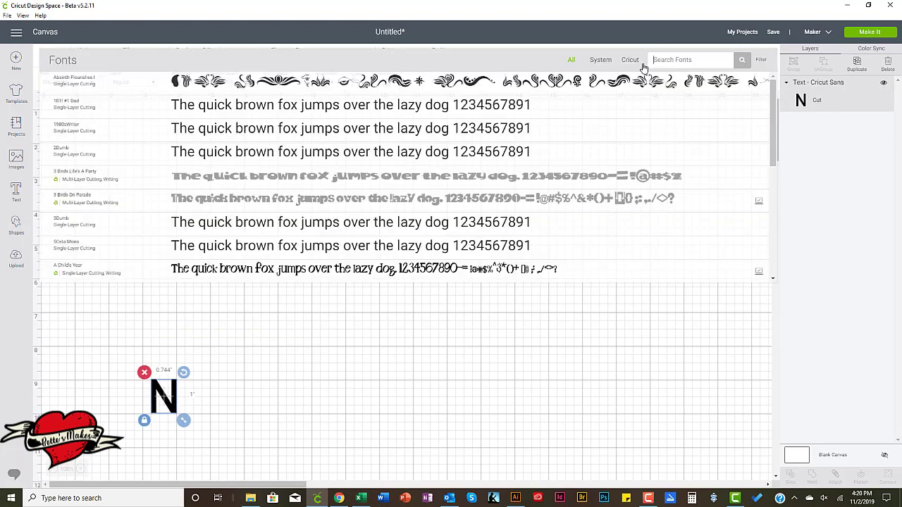
pyautogui.write('Times')
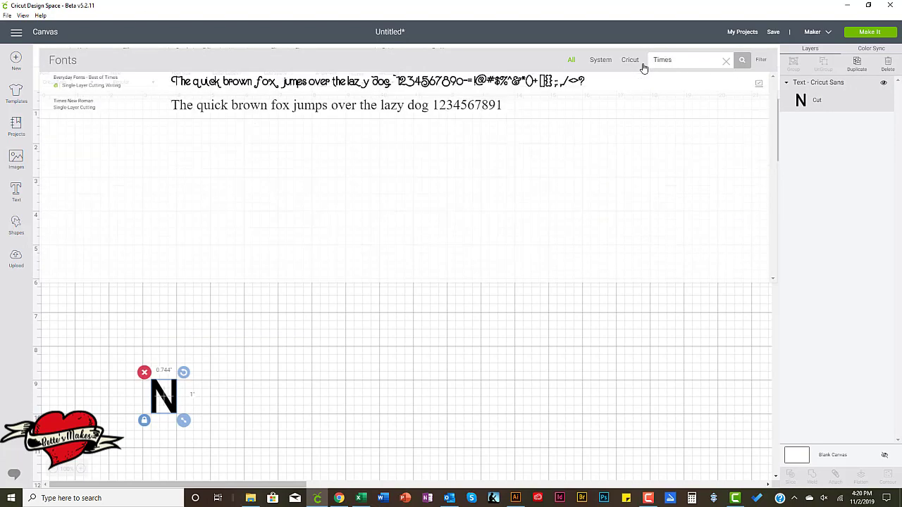
pyautogui.click(303, 111)
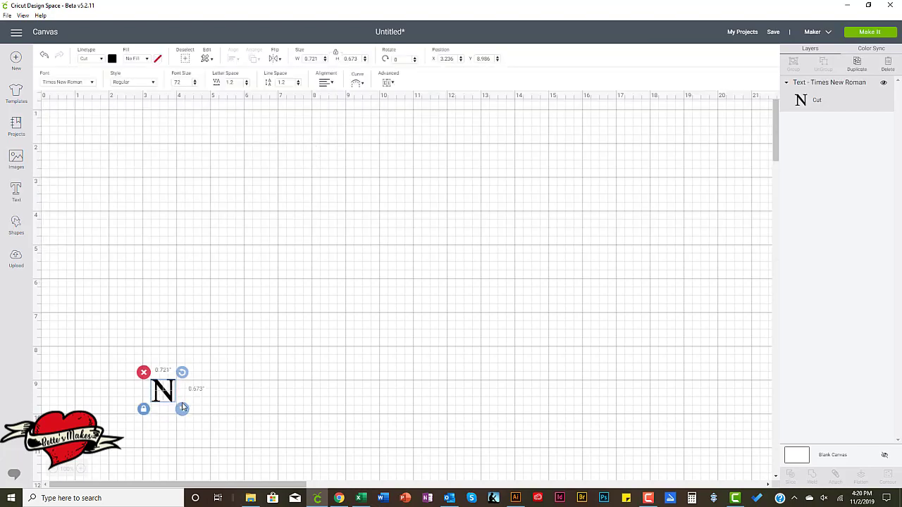
# Step: Enlarge the letter N to about 8.33 by 8.99 inches with proportions unlocked, and place it near X 4.24, Y 0.9
pyautogui.moveTo(173, 396); pyautogui.dragTo(365, 383)
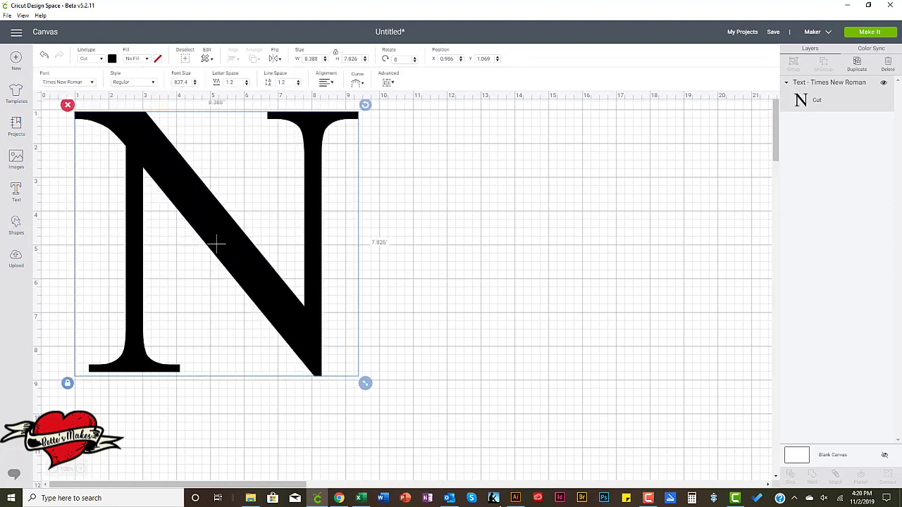
pyautogui.scroll(-3, 462, 282)
pyautogui.scroll(3, 451, 260)
pyautogui.moveTo(313, 204)
pyautogui.mouseDown()
pyautogui.moveTo(341, 200)
pyautogui.moveTo(304, 199)
pyautogui.moveTo(313, 202)
pyautogui.mouseUp()
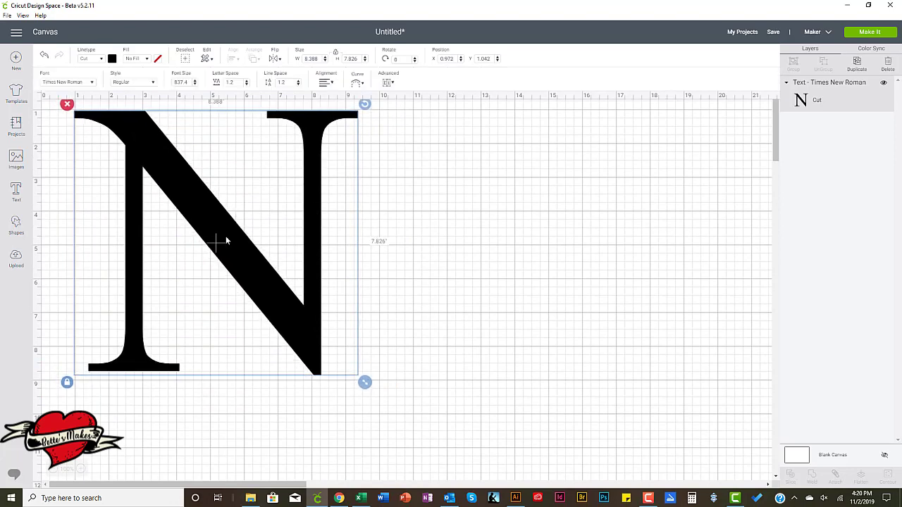
pyautogui.click(67, 383)
pyautogui.moveTo(364, 382); pyautogui.dragTo(364, 424)
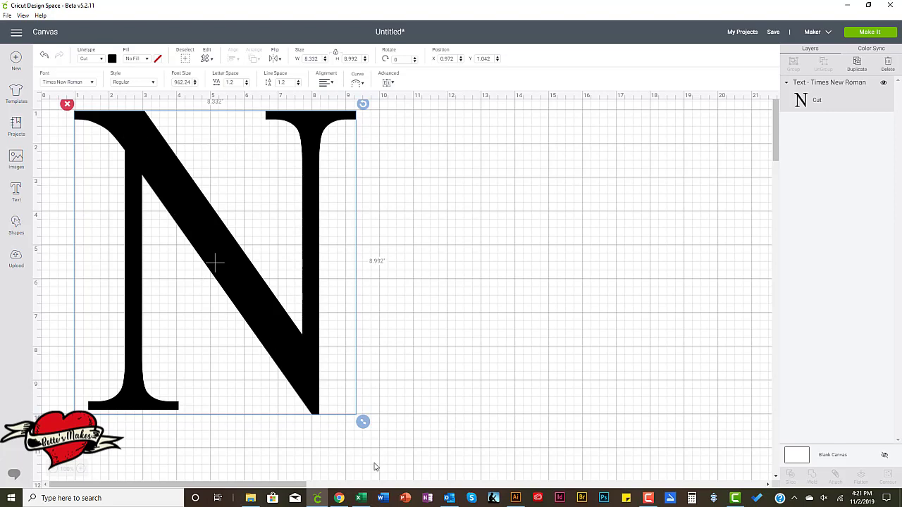
pyautogui.moveTo(289, 363); pyautogui.dragTo(398, 353)
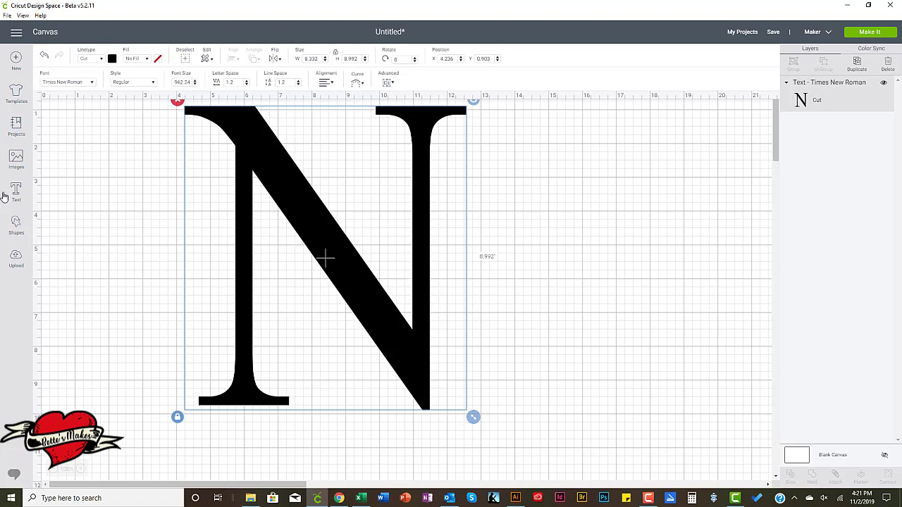
# Step: Insert a square shape and colour it light purple
pyautogui.click(16, 224)
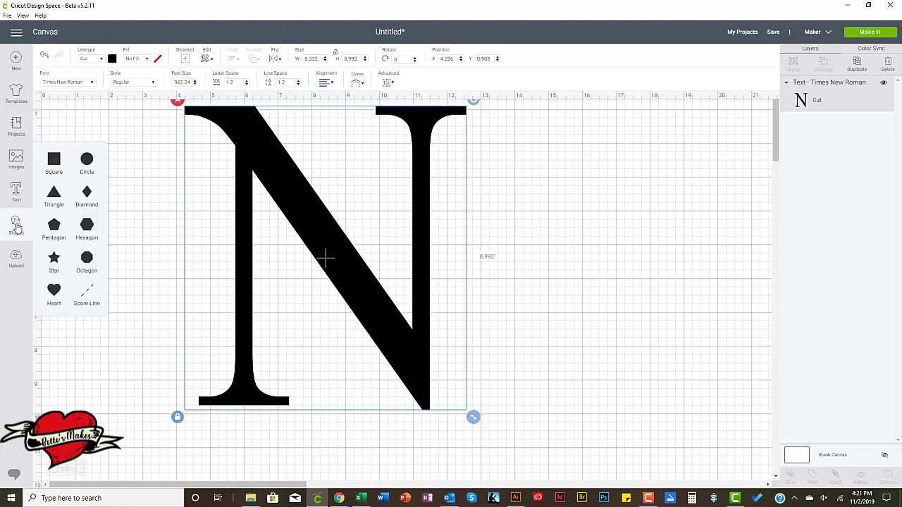
pyautogui.click(53, 163)
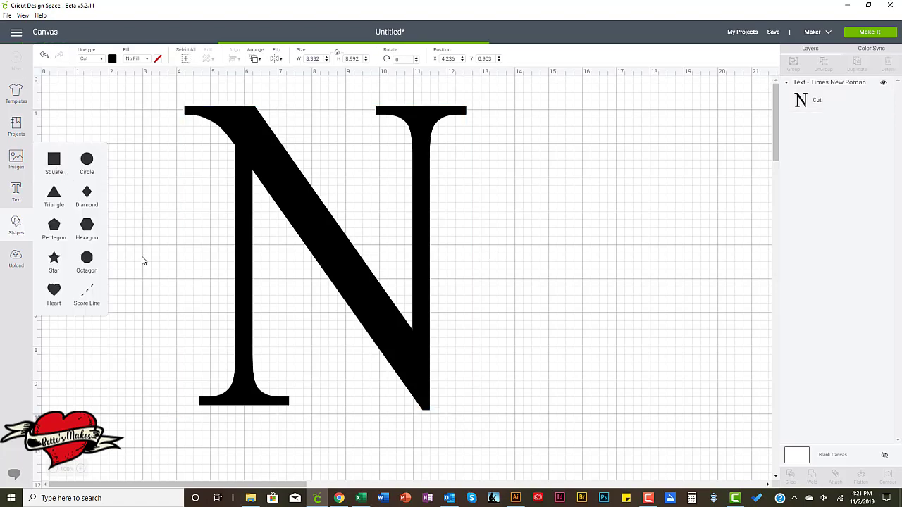
pyautogui.click(112, 59)
pyautogui.click(133, 93)
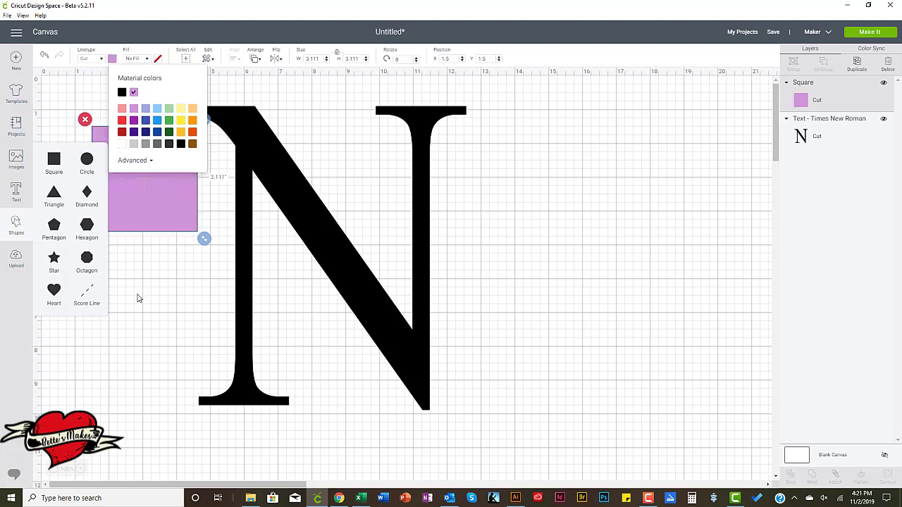
pyautogui.click(153, 218)
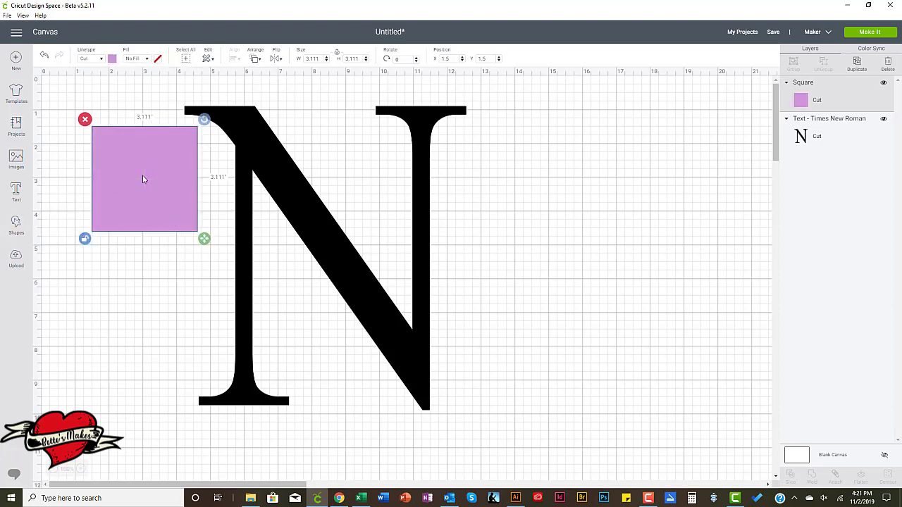
# Step: Place the purple square over the upper part of the N and reshape it into a bar about 11 inches wide and 1.5 inches high
pyautogui.moveTo(143, 180); pyautogui.dragTo(194, 163)
pyautogui.moveTo(257, 223); pyautogui.dragTo(522, 235)
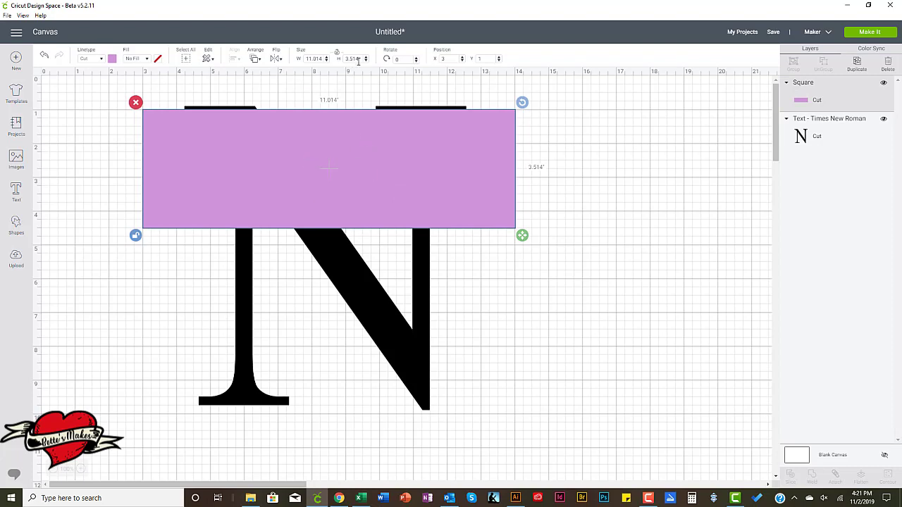
pyautogui.moveTo(364, 59); pyautogui.dragTo(354, 59)
pyautogui.write('1.5')
pyautogui.press('Tab')
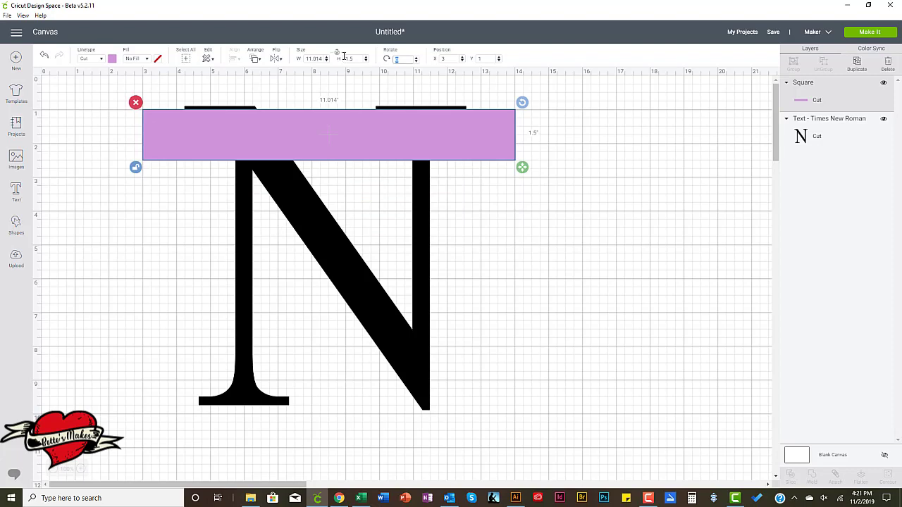
pyautogui.click(136, 167)
# Step: Center the purple bar vertically on the letter N
pyautogui.moveTo(129, 268); pyautogui.dragTo(326, 131)
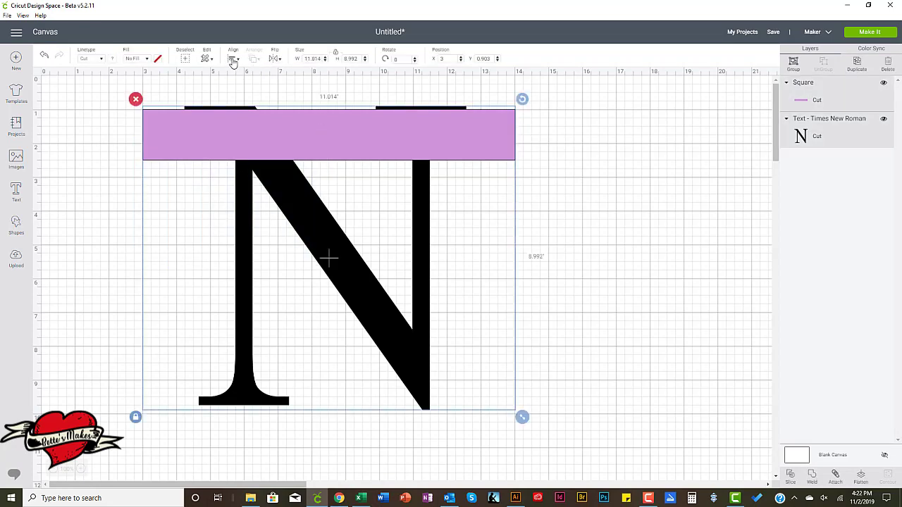
pyautogui.click(233, 60)
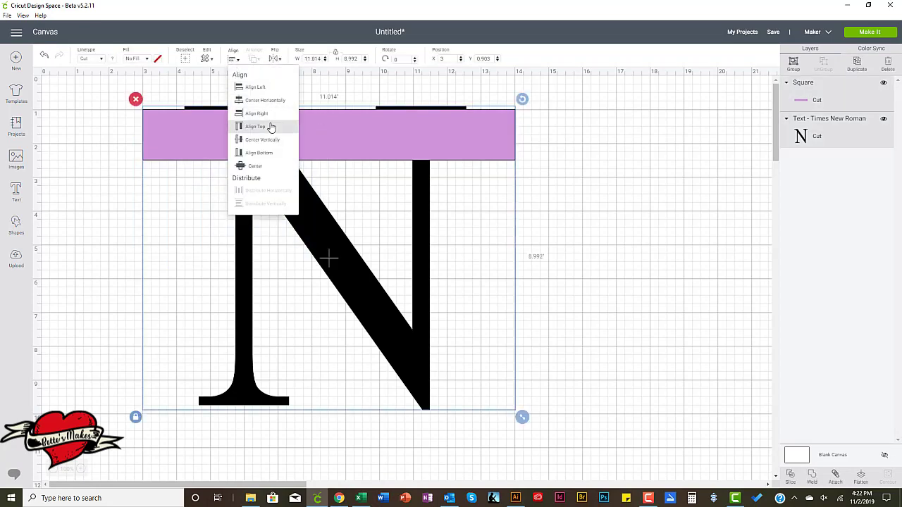
pyautogui.click(265, 144)
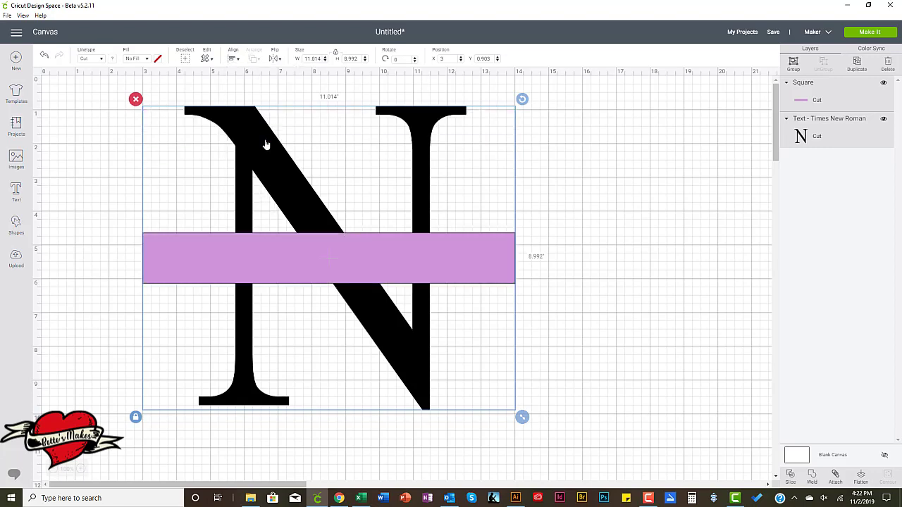
pyautogui.click(595, 210)
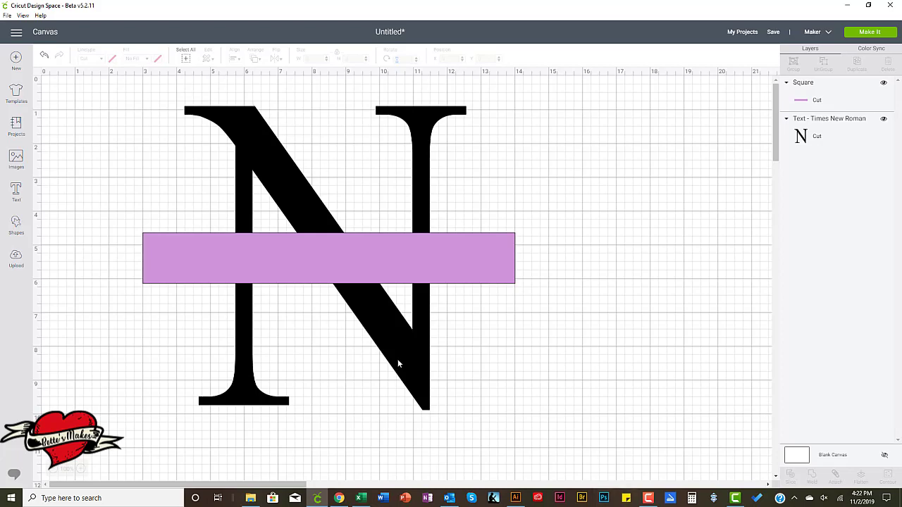
# Step: Duplicate the purple bar and set the copy's height to 1.25 inches
pyautogui.click(380, 265)
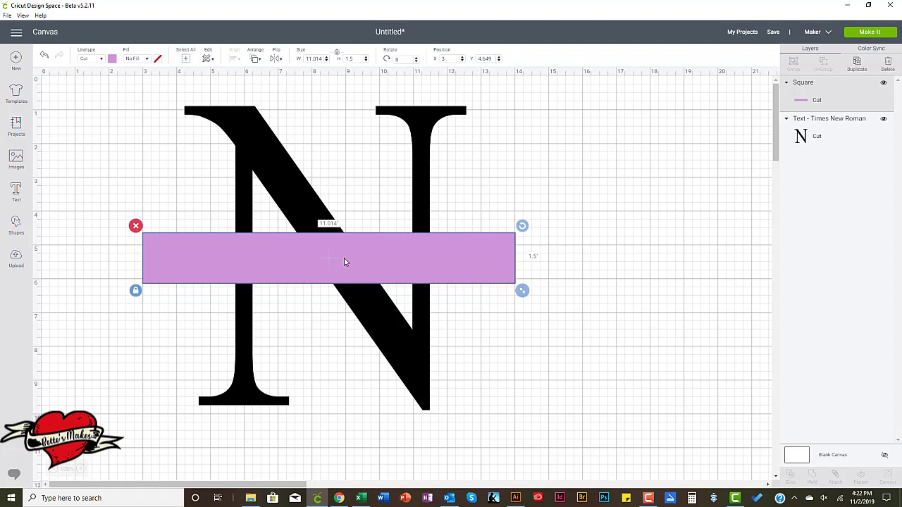
pyautogui.click(856, 65)
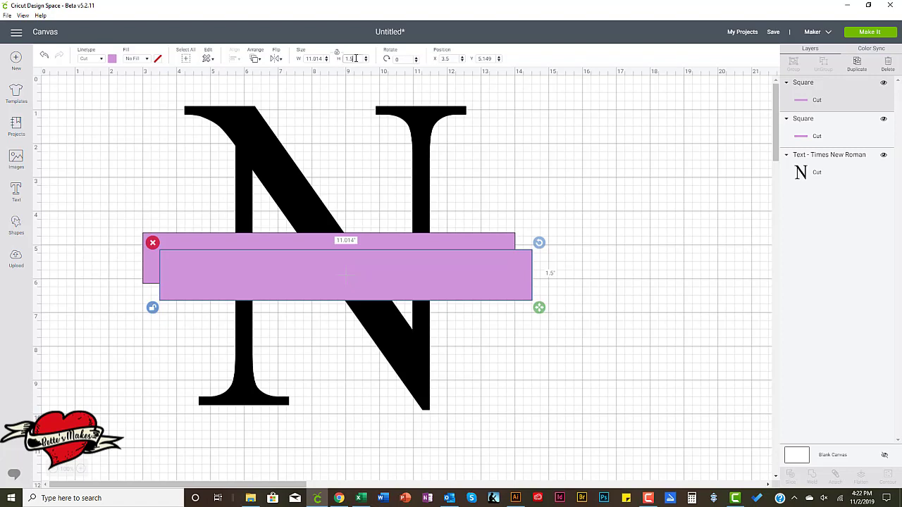
pyautogui.moveTo(355, 58); pyautogui.dragTo(342, 60)
pyautogui.write('1.25')
pyautogui.press('Tab')
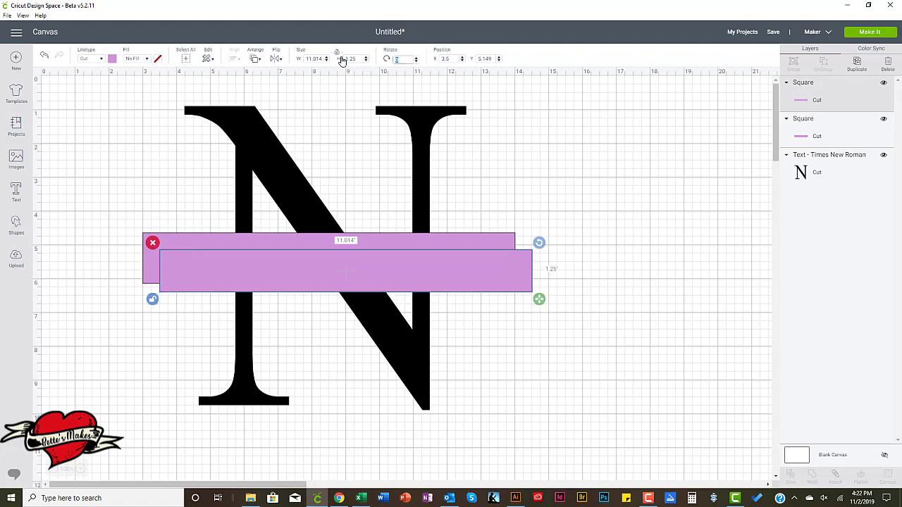
# Step: Recolour the duplicated bar red
pyautogui.click(111, 59)
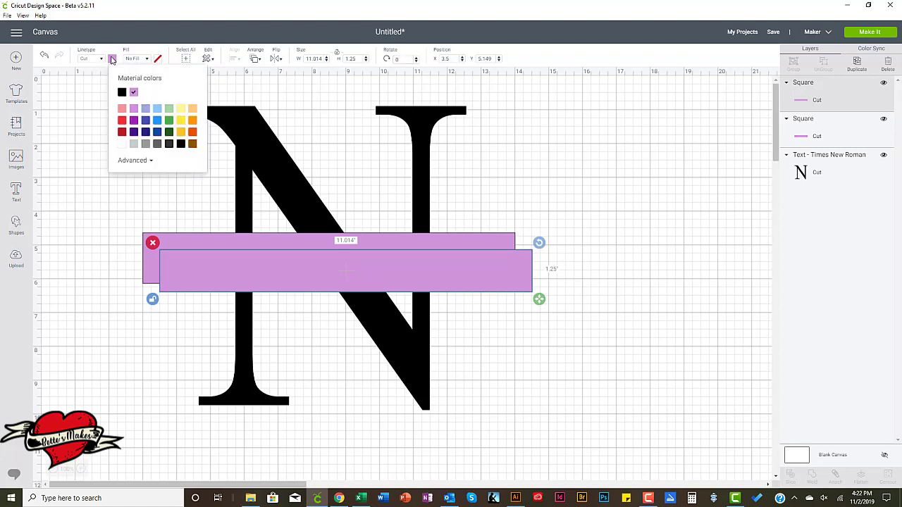
pyautogui.click(122, 120)
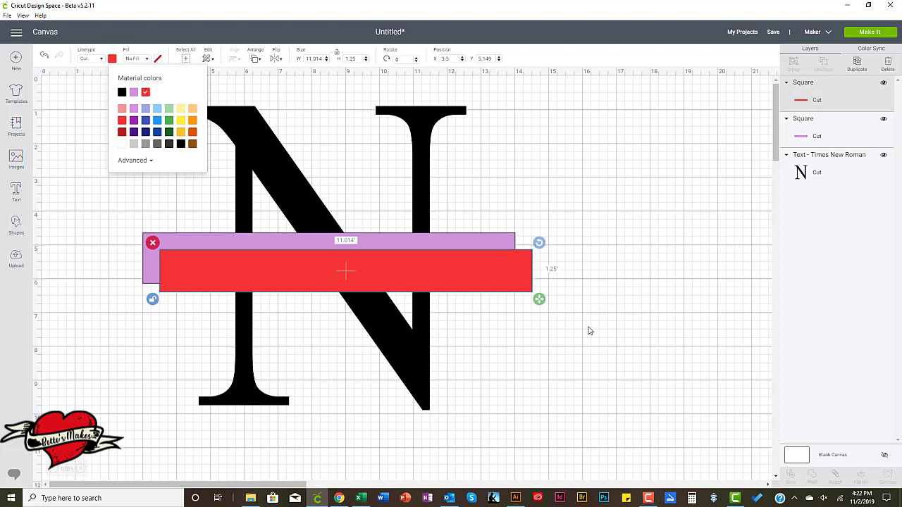
pyautogui.click(584, 124)
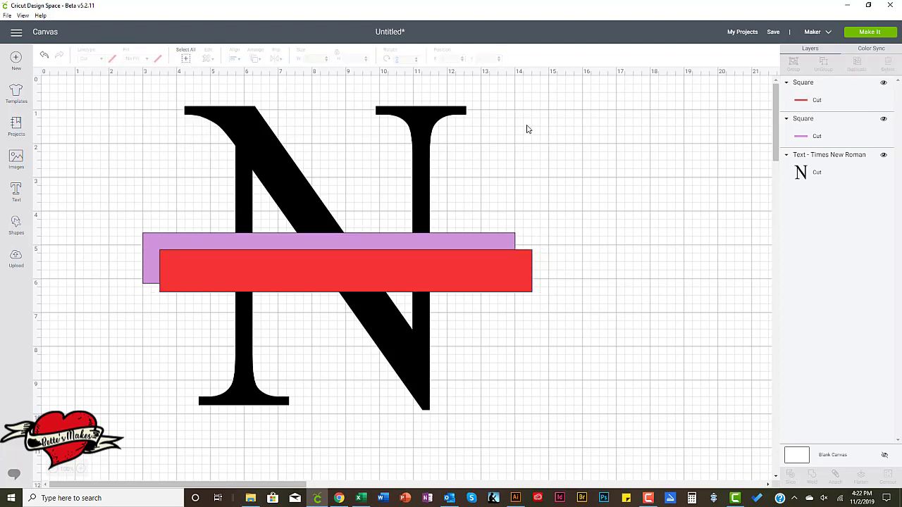
# Step: Center the letter N and both bars on each other, vertically and horizontally
pyautogui.moveTo(532, 106); pyautogui.dragTo(383, 292)
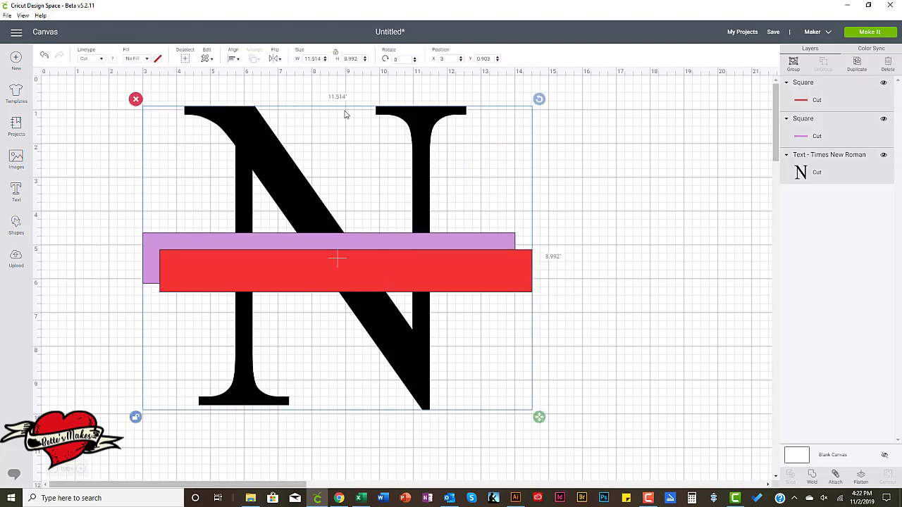
pyautogui.click(233, 59)
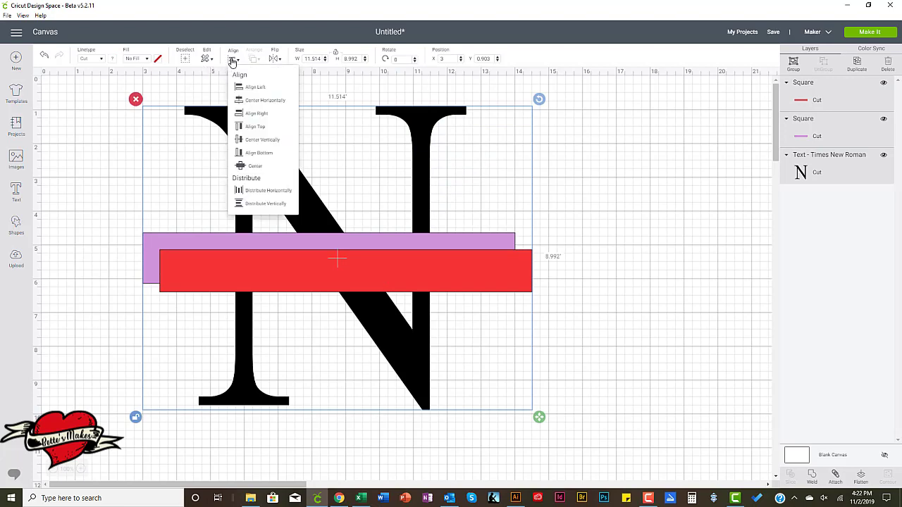
pyautogui.click(269, 141)
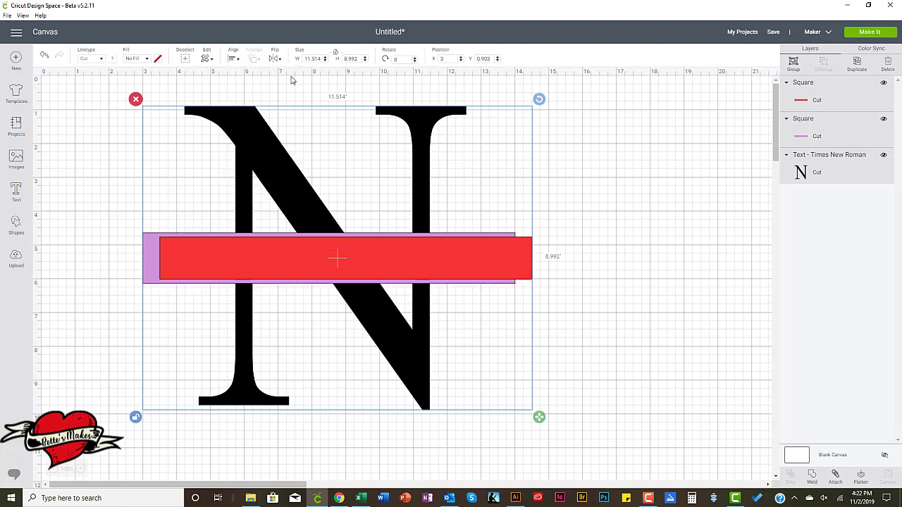
pyautogui.click(235, 61)
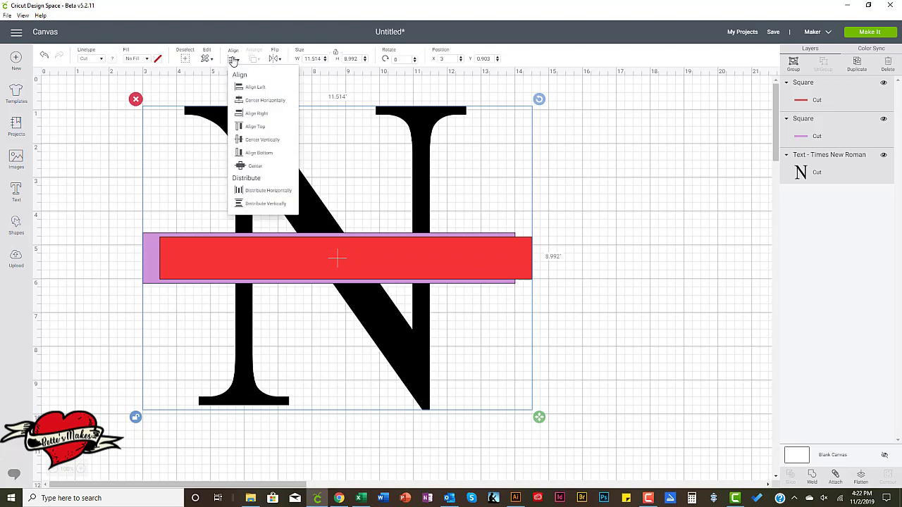
pyautogui.click(258, 98)
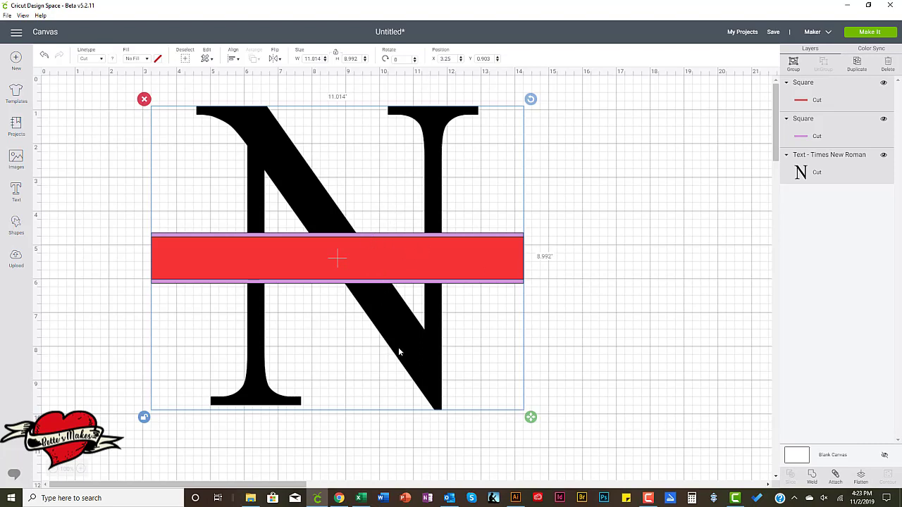
pyautogui.click(636, 289)
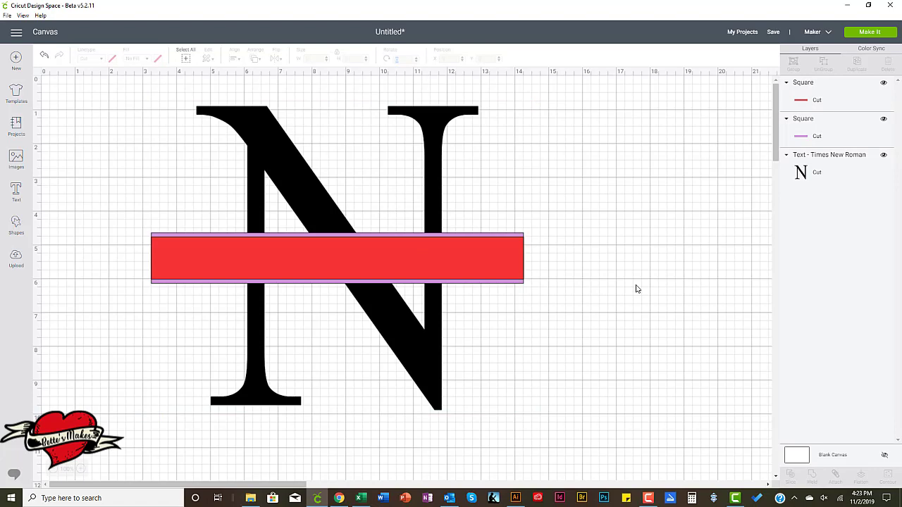
# Step: Weld the letter N and the purple bar into one shape, leaving out the red bar
pyautogui.click(450, 114)
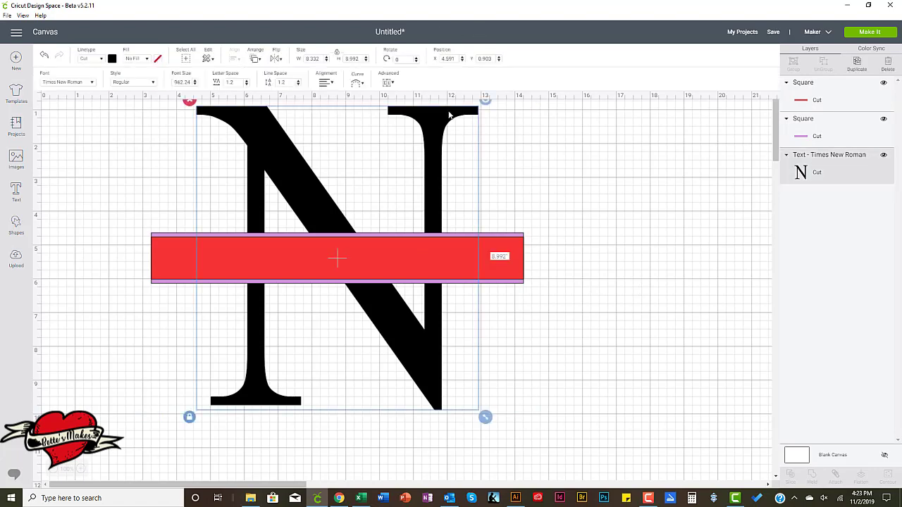
pyautogui.keyDown('shift'); pyautogui.click(518, 238); pyautogui.keyUp('shift')
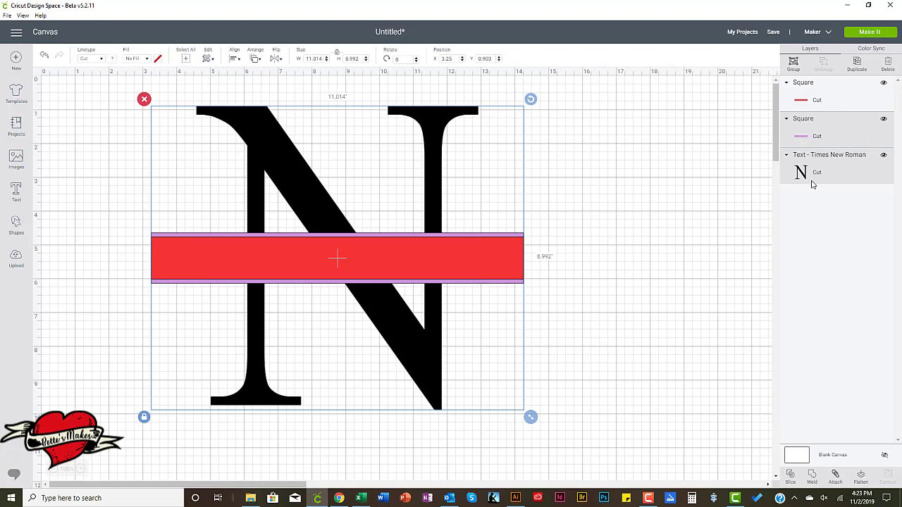
pyautogui.click(811, 479)
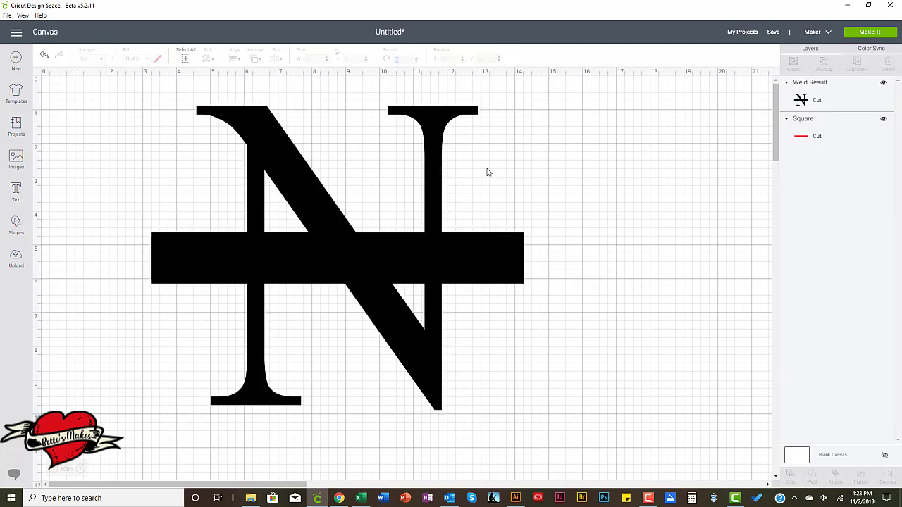
# Step: Bring the red bar to the front, above the welded letter N
pyautogui.click(806, 140)
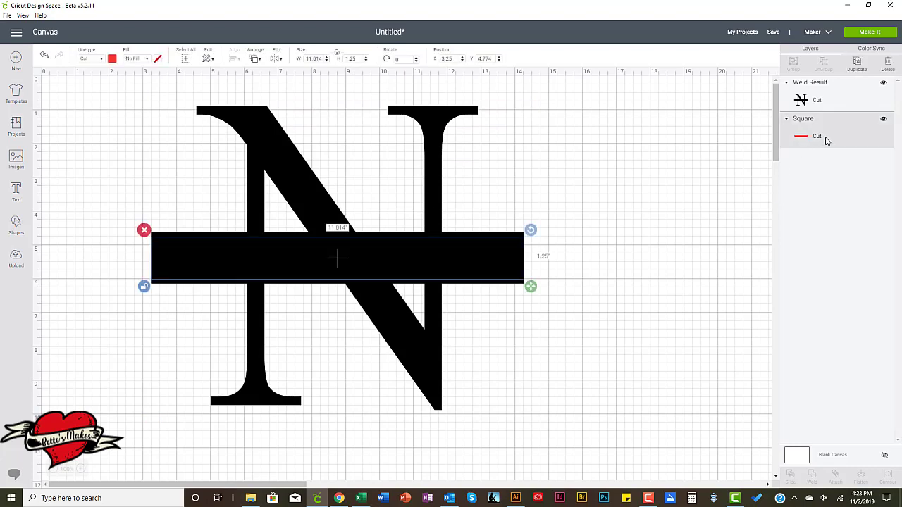
pyautogui.click(255, 60)
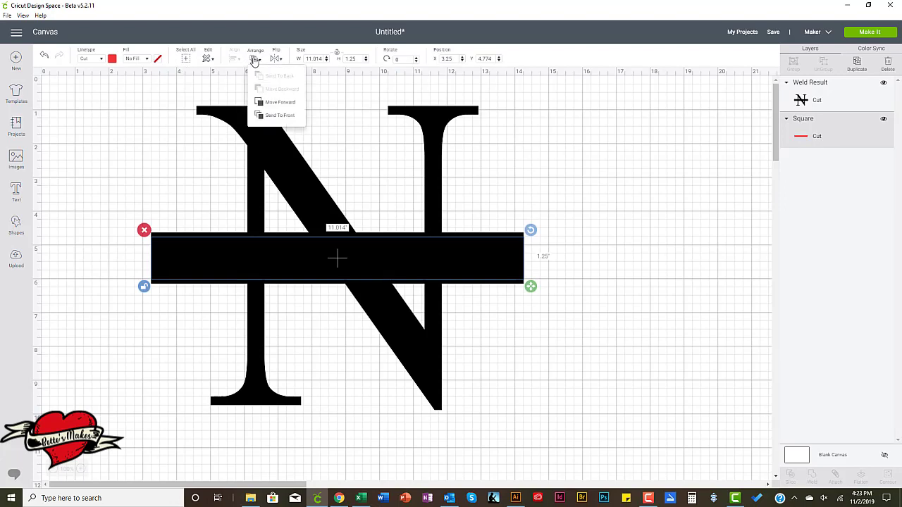
pyautogui.click(276, 117)
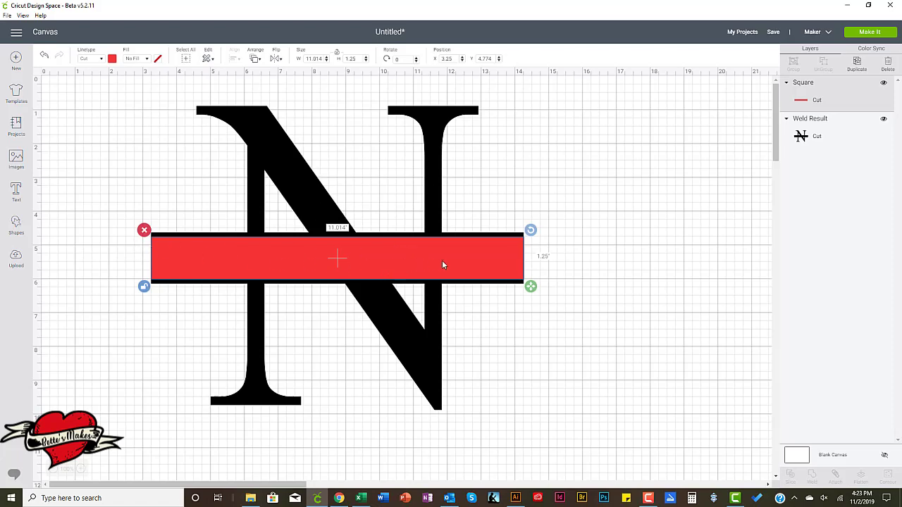
pyautogui.click(633, 232)
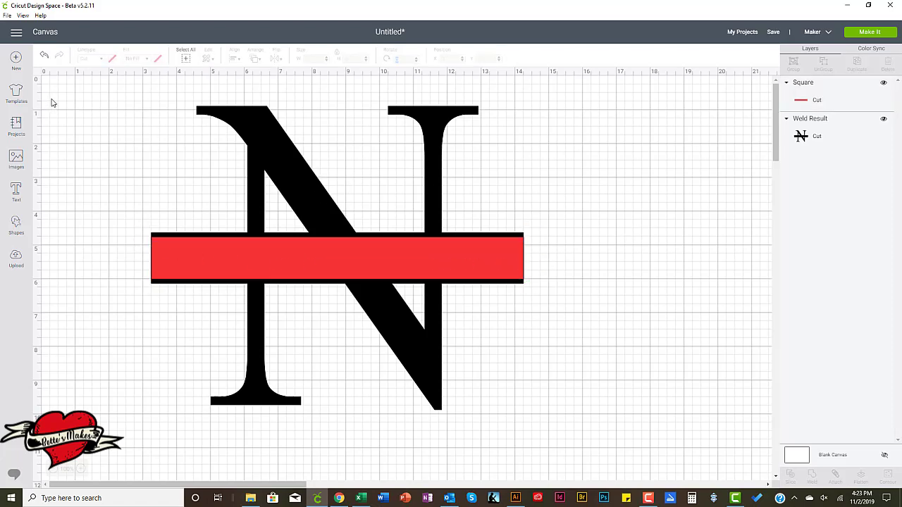
# Step: Slice the welded N with the red bar, and delete the red bar and the black piece cut out beneath it
pyautogui.moveTo(52, 101); pyautogui.dragTo(376, 360)
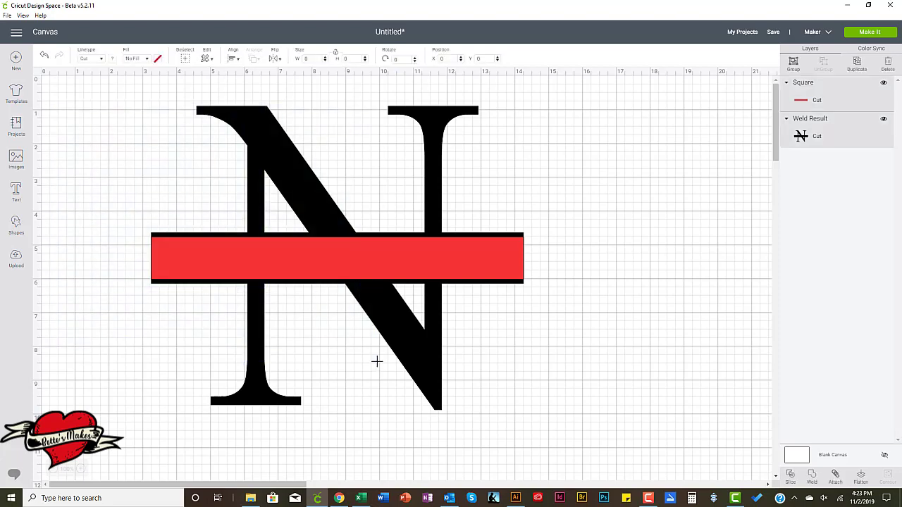
pyautogui.click(791, 476)
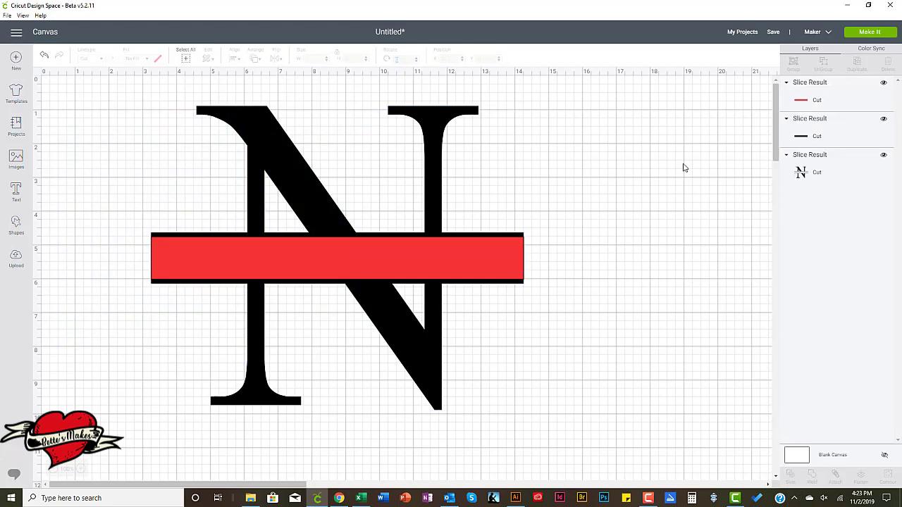
pyautogui.click(443, 260)
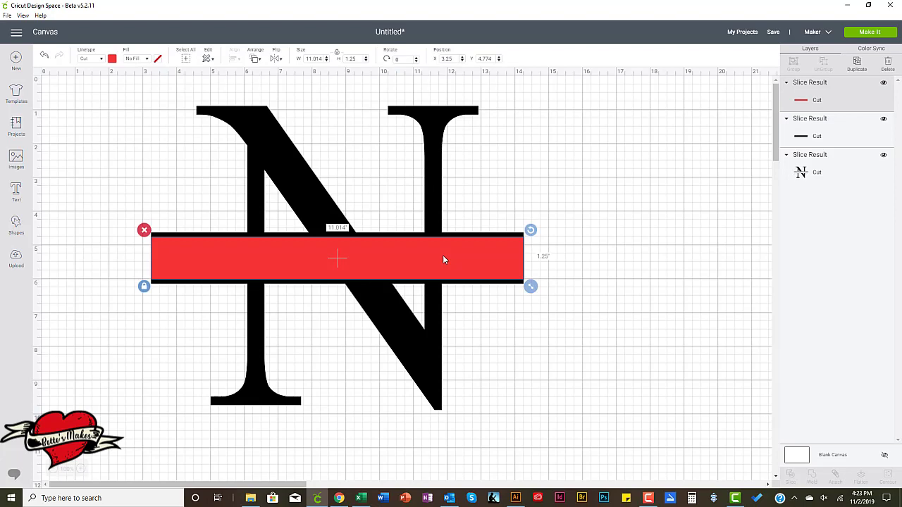
pyautogui.press('Delete')
pyautogui.click(444, 258)
pyautogui.press('Delete')
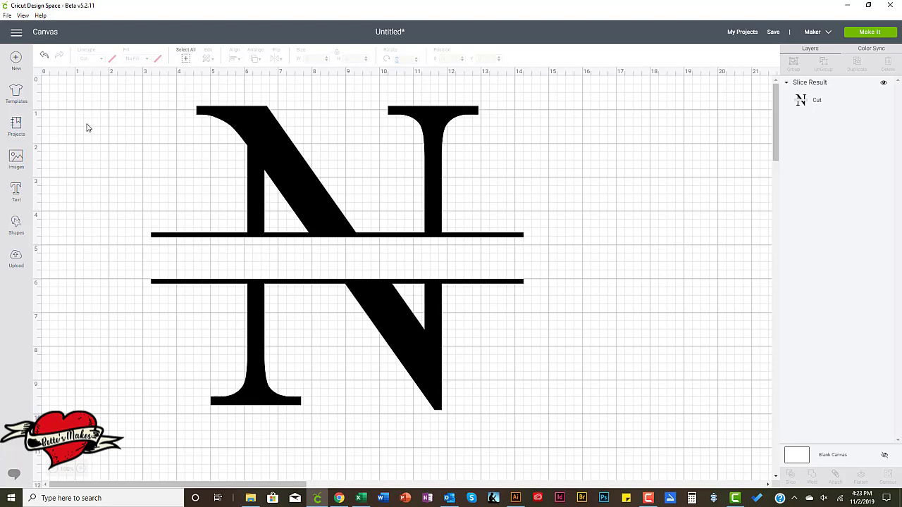
# Step: Start a new text object and set its font to Lucida Handwriting, searching the fonts for "writing"
pyautogui.click(17, 192)
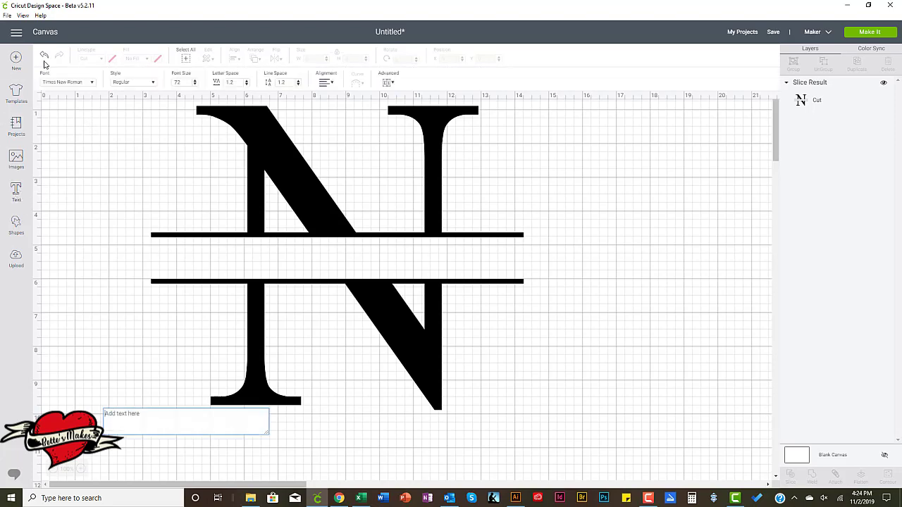
pyautogui.click(63, 82)
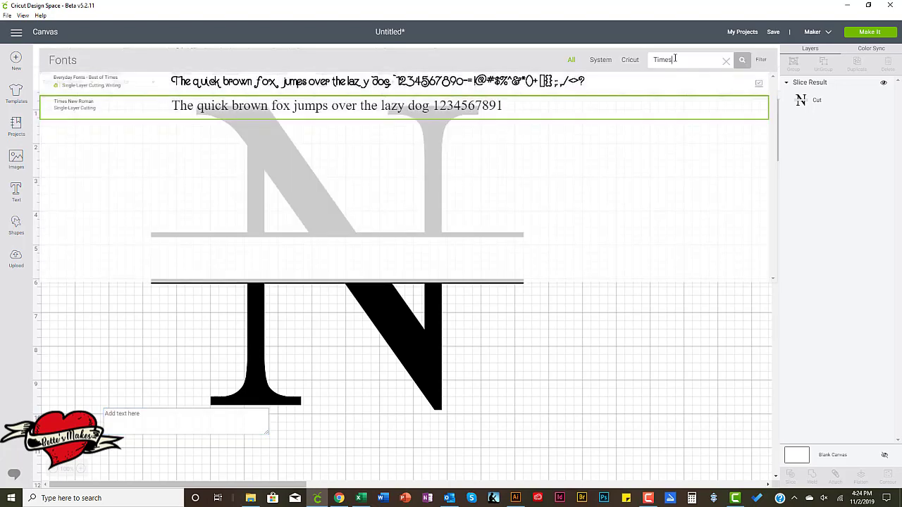
pyautogui.moveTo(674, 58); pyautogui.dragTo(595, 74)
pyautogui.write('writing')
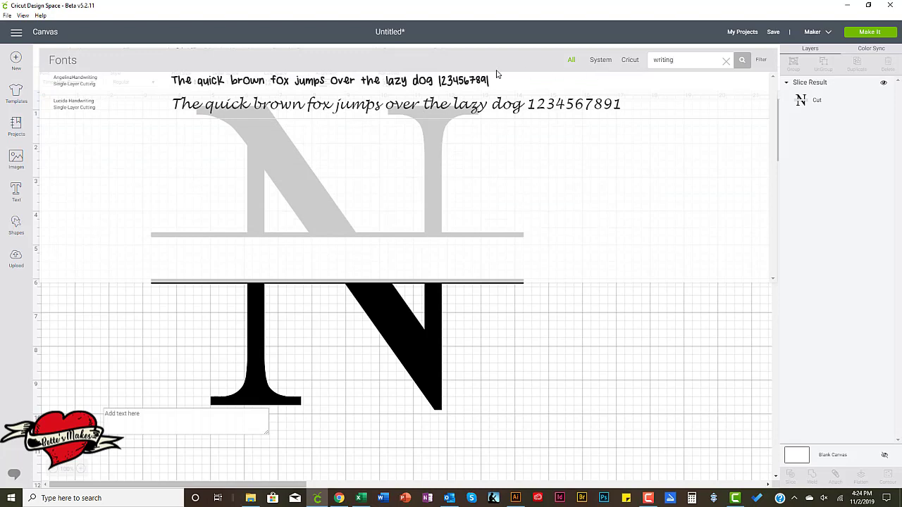
pyautogui.click(198, 109)
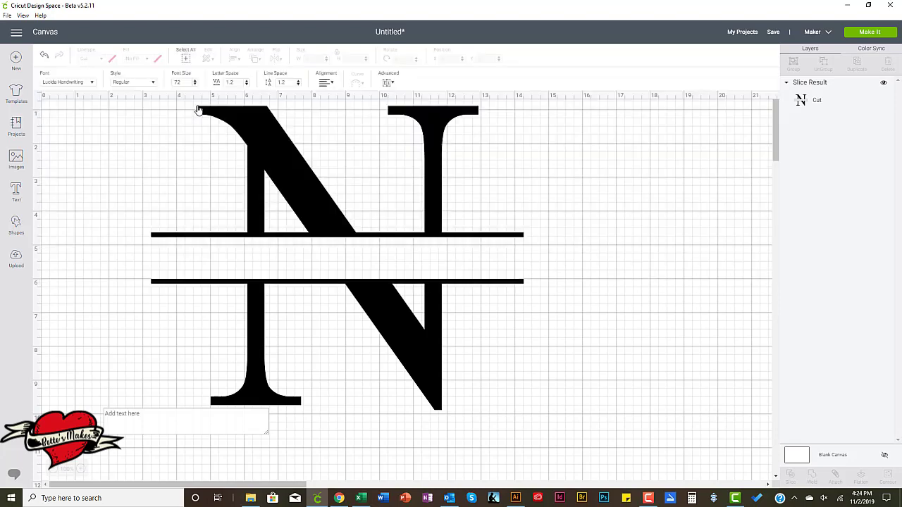
# Step: Enter "A New Day" as the text
pyautogui.click(137, 418)
pyautogui.write('A')
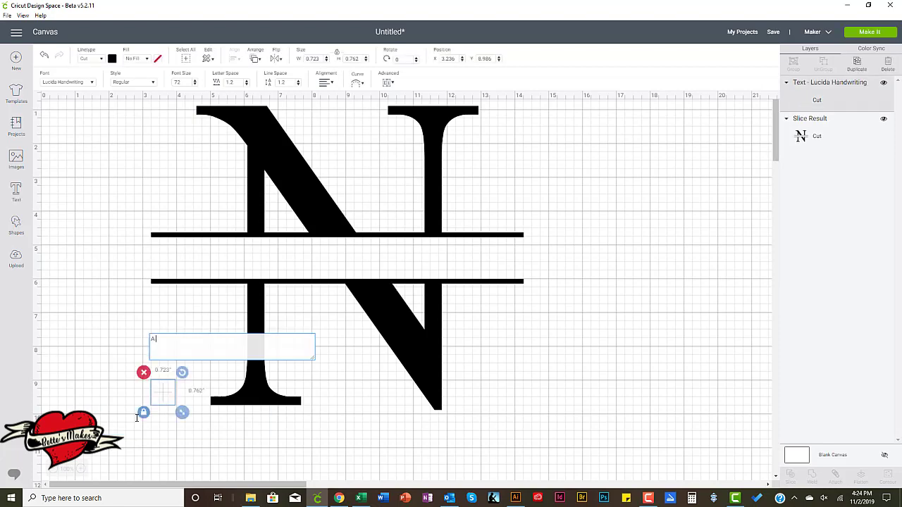
pyautogui.write(' New')
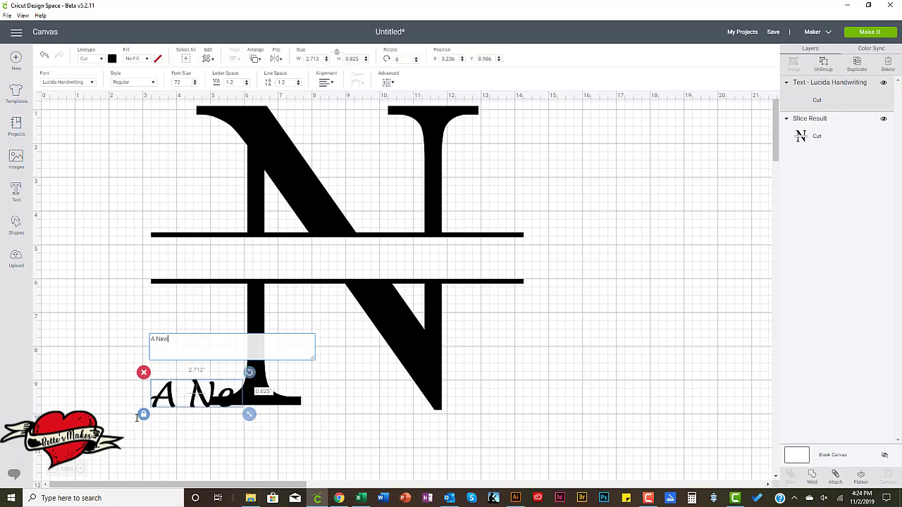
pyautogui.write(' Day')
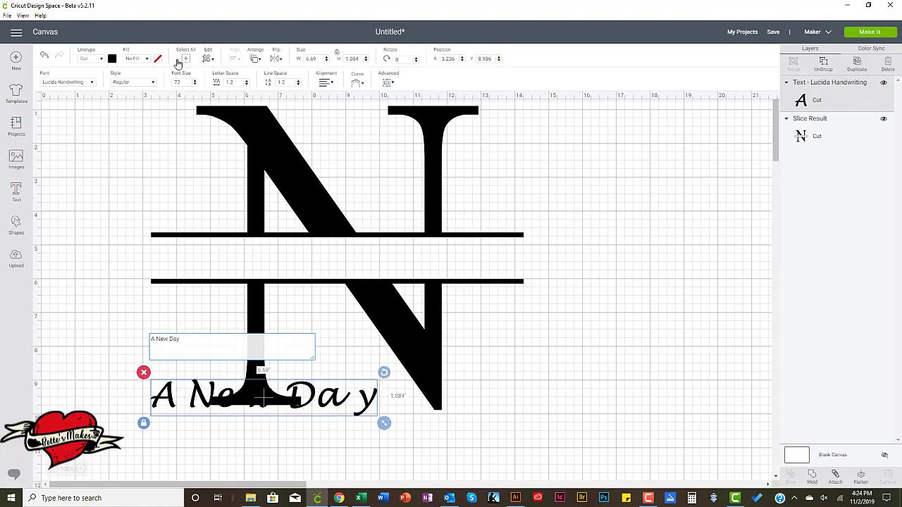
# Step: Recolour the "A New Day" text light purple and place it in the gap between the two bars of the N
pyautogui.click(114, 62)
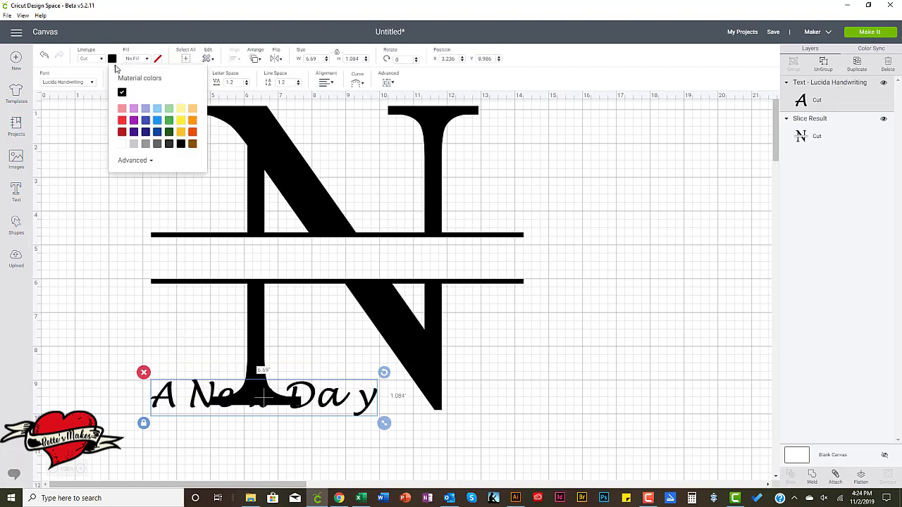
pyautogui.click(134, 109)
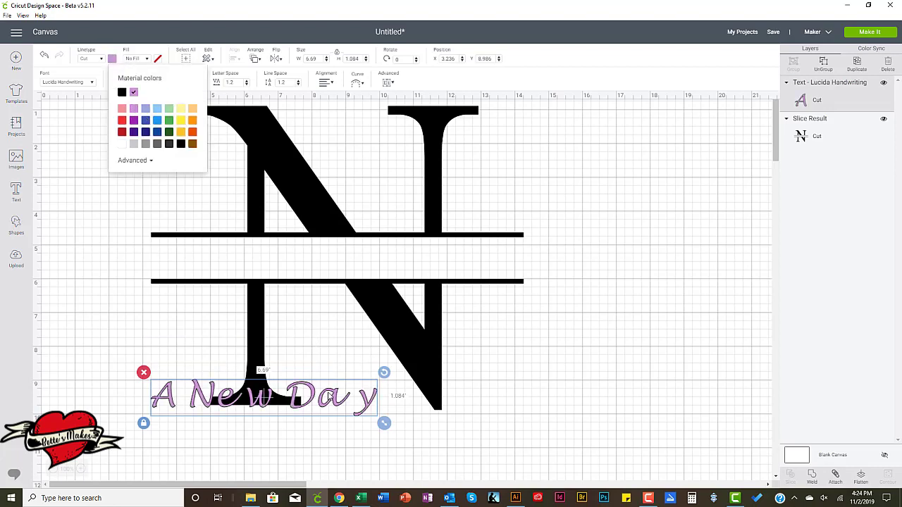
pyautogui.moveTo(325, 407); pyautogui.dragTo(389, 266)
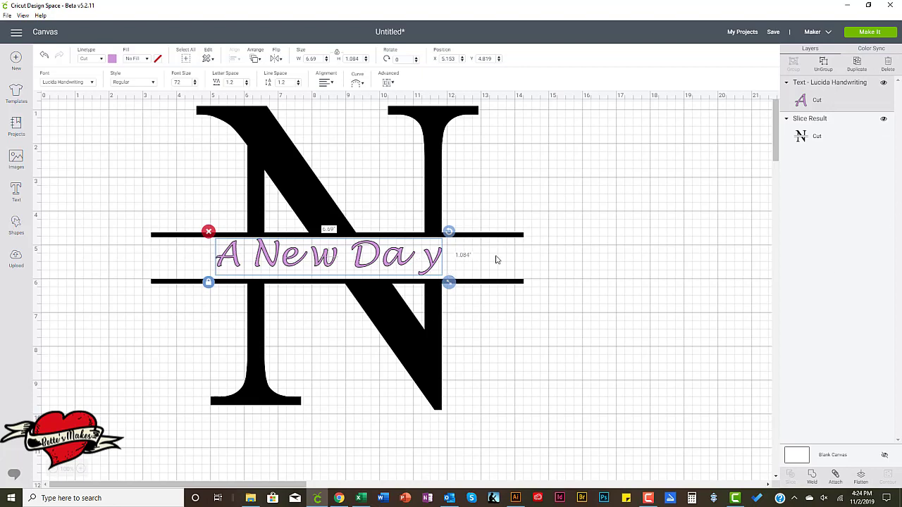
# Step: Ungroup the phrase and adjust its letter spacing, moving the y closer to the a, the w closer to the e, and the A away from New
pyautogui.click(825, 63)
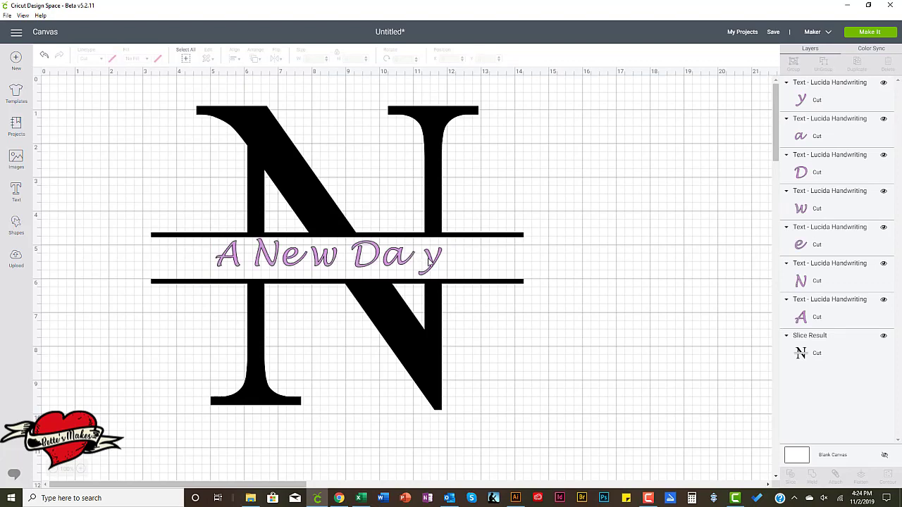
pyautogui.click(429, 262)
pyautogui.moveTo(429, 262); pyautogui.dragTo(417, 261)
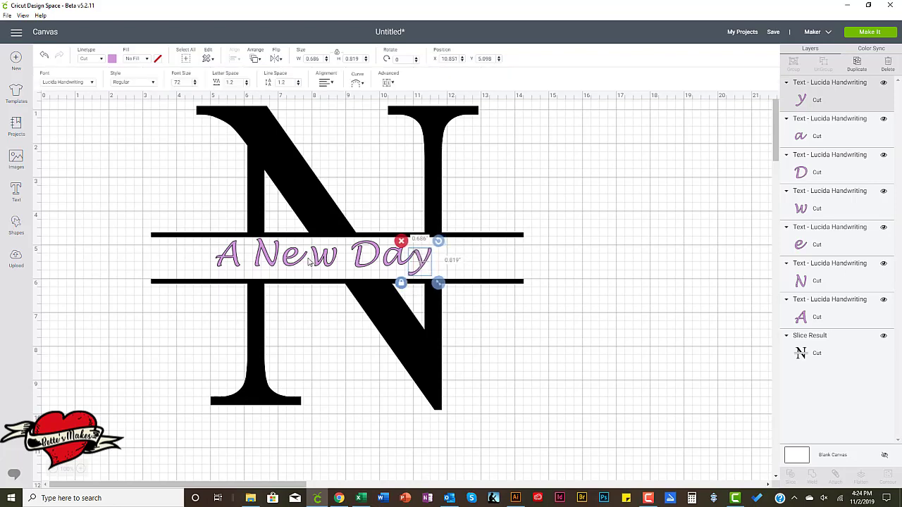
pyautogui.moveTo(314, 260); pyautogui.dragTo(311, 262)
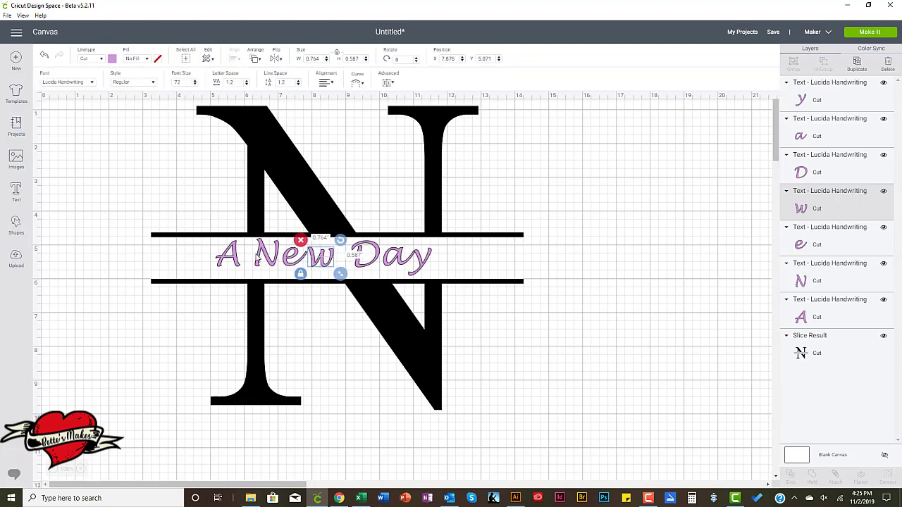
pyautogui.moveTo(238, 265); pyautogui.dragTo(228, 263)
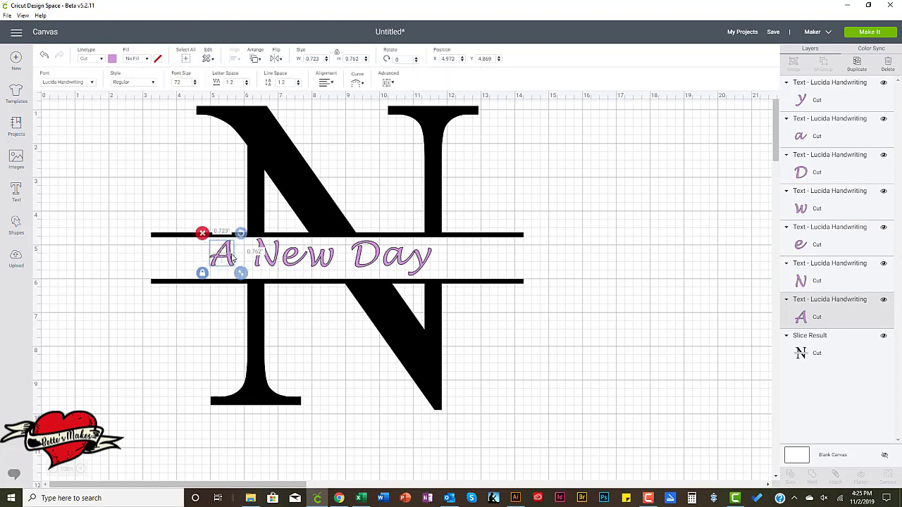
# Step: Enlarge the letter A to about 2.13 by 2.25 inches so that it overlaps both bars
pyautogui.moveTo(241, 274)
pyautogui.mouseDown()
pyautogui.moveTo(288, 324)
pyautogui.moveTo(221, 275)
pyautogui.mouseUp()
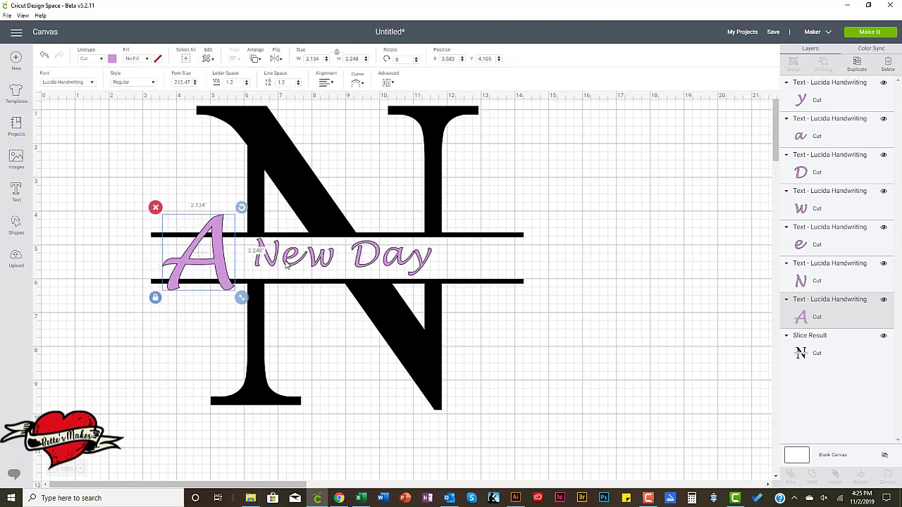
pyautogui.click(84, 245)
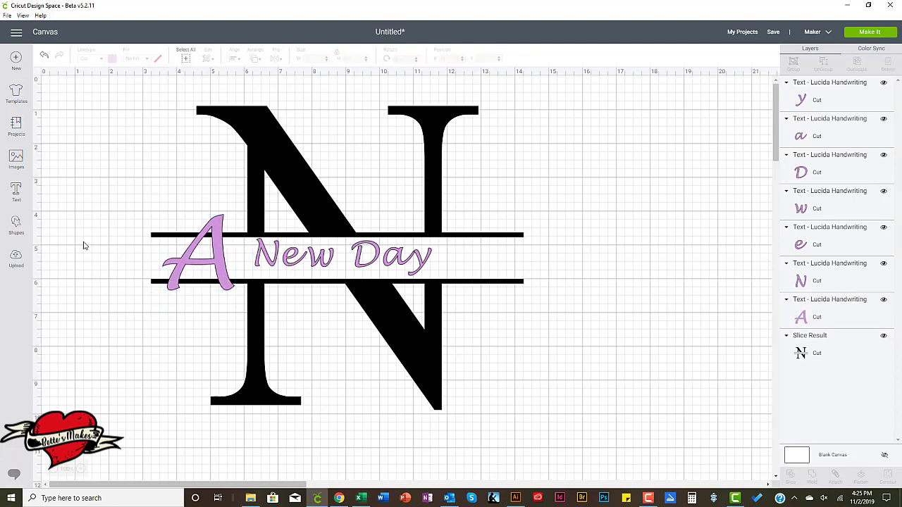
pyautogui.click(220, 261)
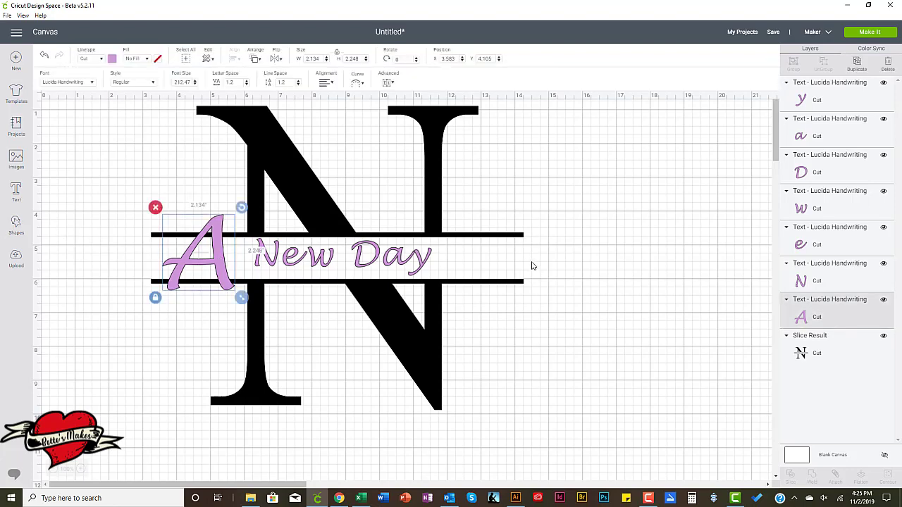
# Step: Hide the split N and weld all the letters of "A New Day" into one shape
pyautogui.click(883, 337)
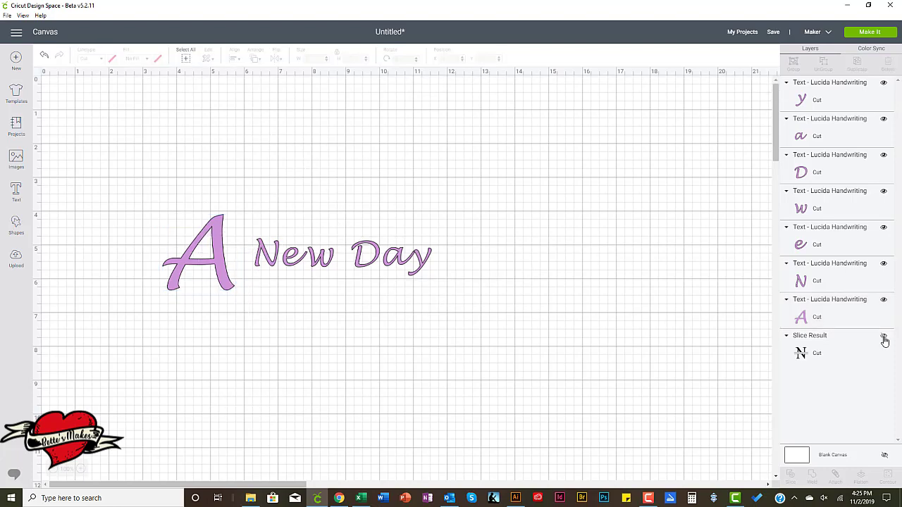
pyautogui.moveTo(544, 259); pyautogui.dragTo(64, 238)
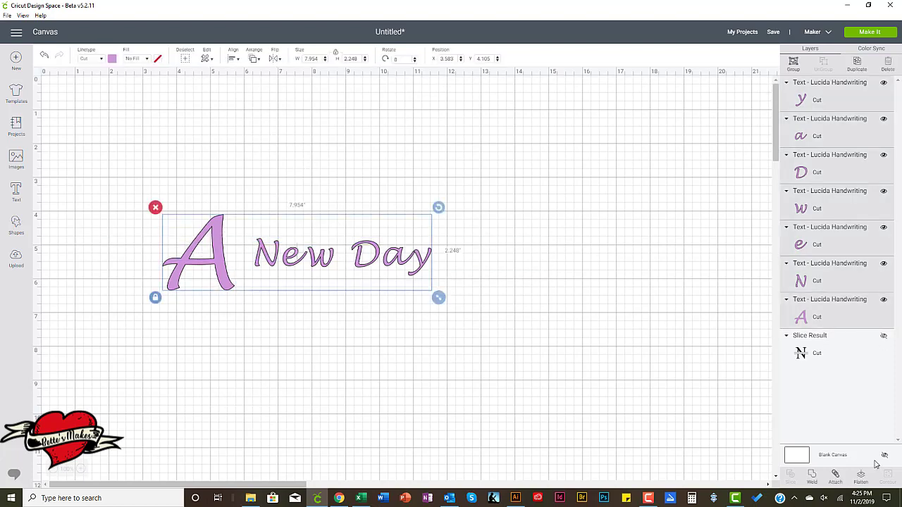
pyautogui.click(813, 478)
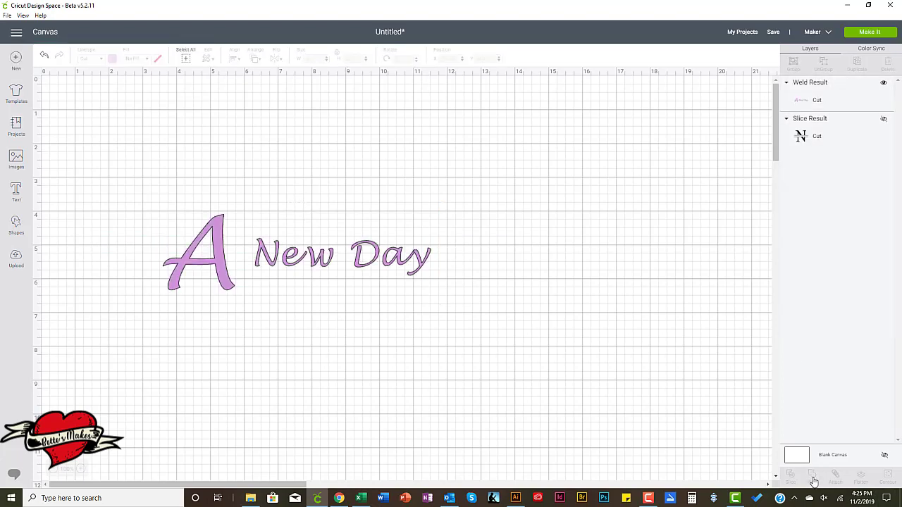
# Step: Show the split N again and slice it with the welded "A New Day" lettering
pyautogui.click(883, 119)
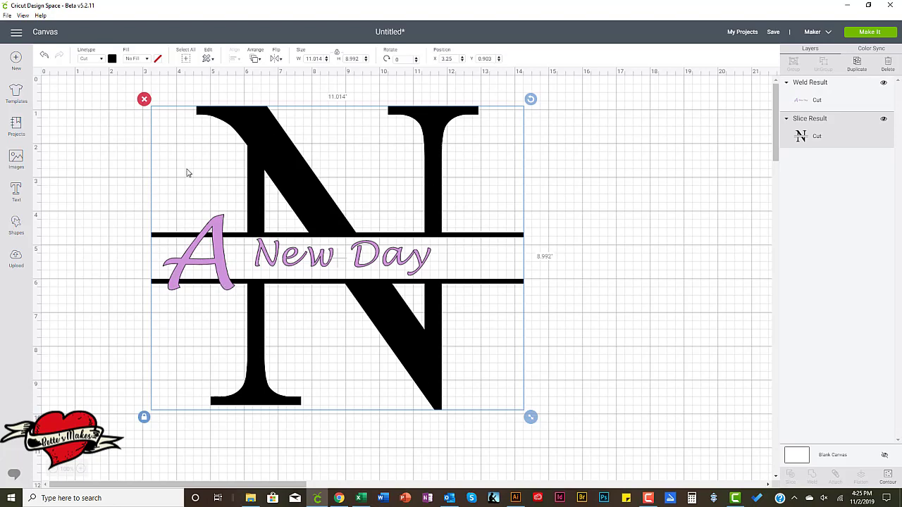
pyautogui.keyDown('shift'); pyautogui.click(795, 101); pyautogui.keyUp('shift')
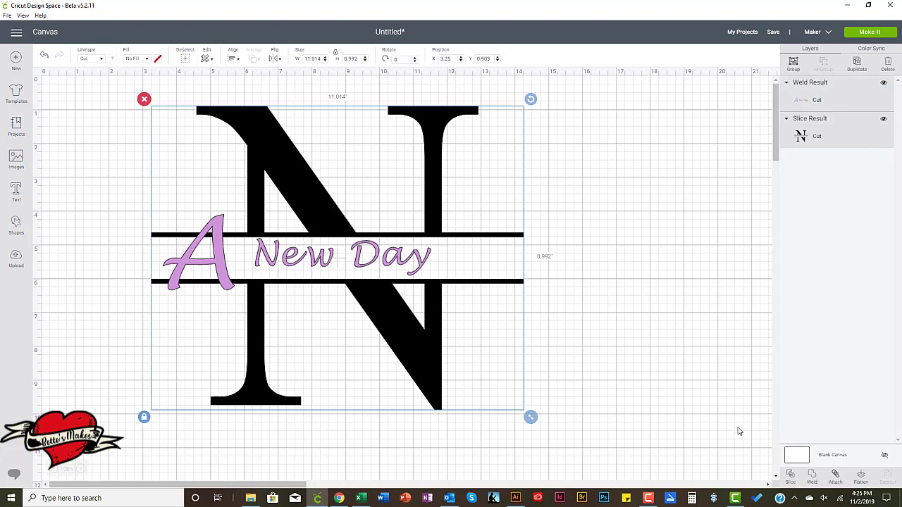
pyautogui.click(790, 476)
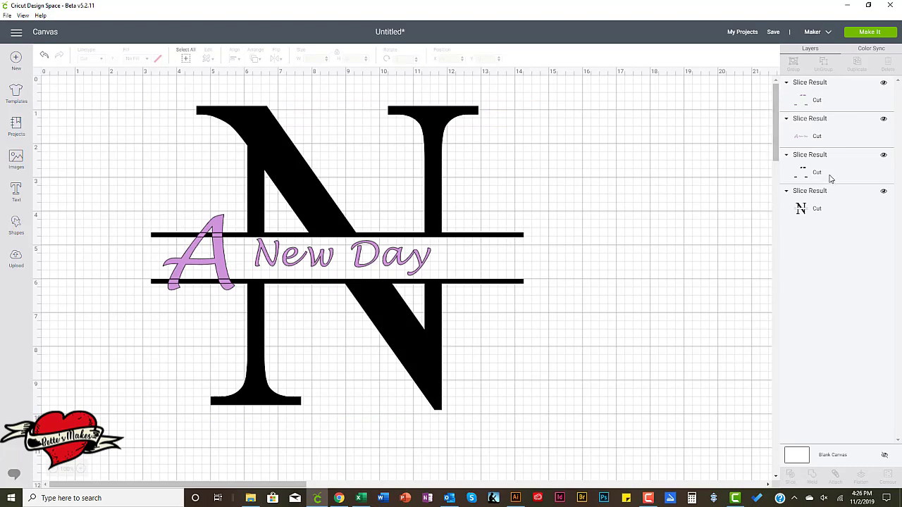
# Step: Hide both purple slice results and weld the black cut-out pieces back into the split N
pyautogui.click(884, 121)
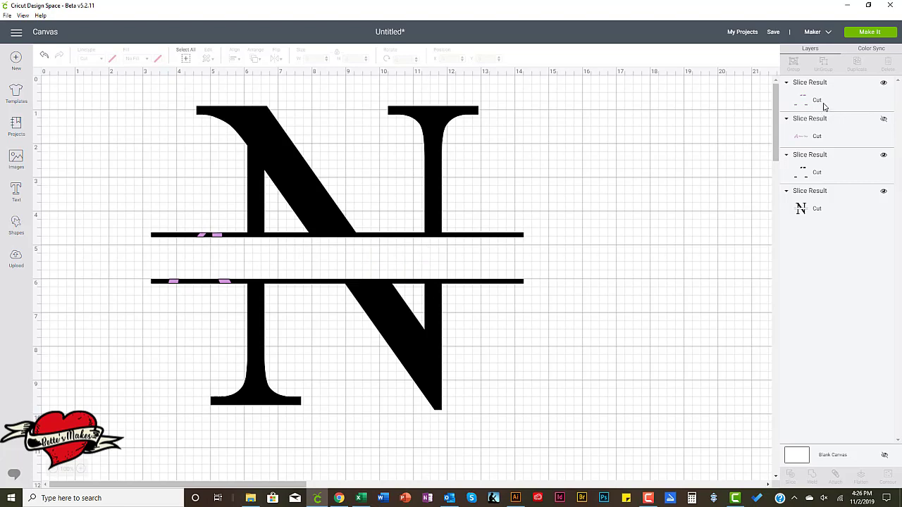
pyautogui.click(883, 83)
pyautogui.moveTo(95, 176); pyautogui.dragTo(235, 306)
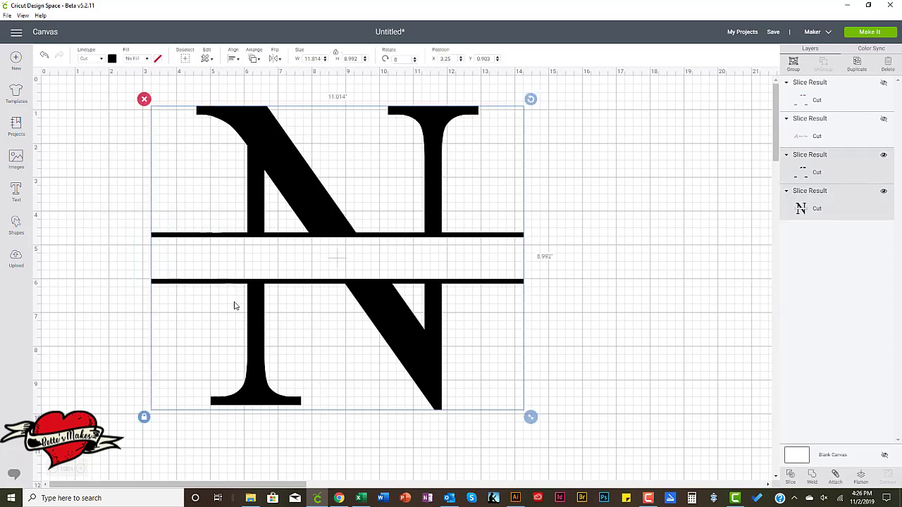
pyautogui.click(812, 475)
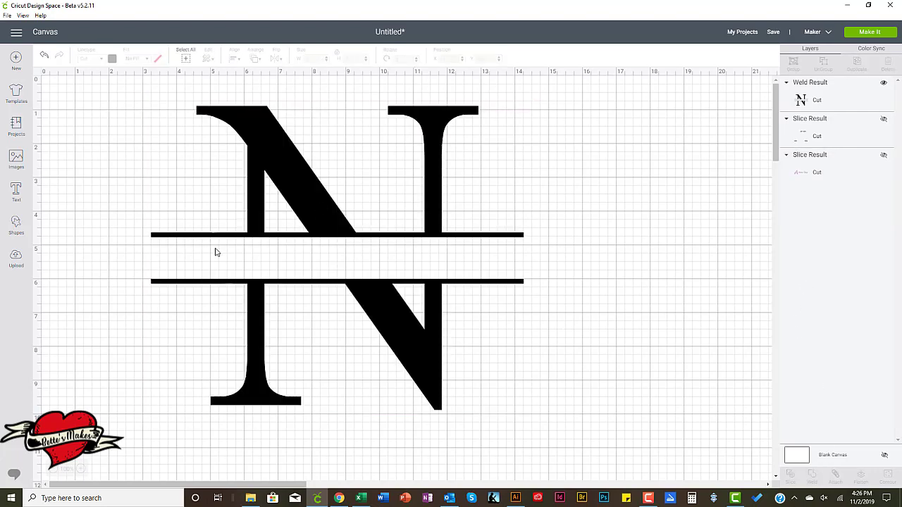
# Step: Show both purple slice results and bring the "A New Day" lettering to the front
pyautogui.click(883, 122)
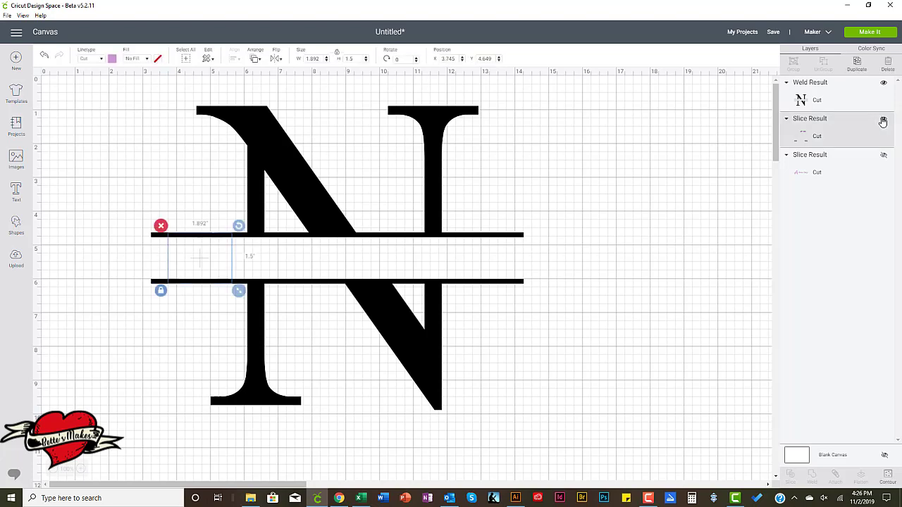
pyautogui.click(883, 157)
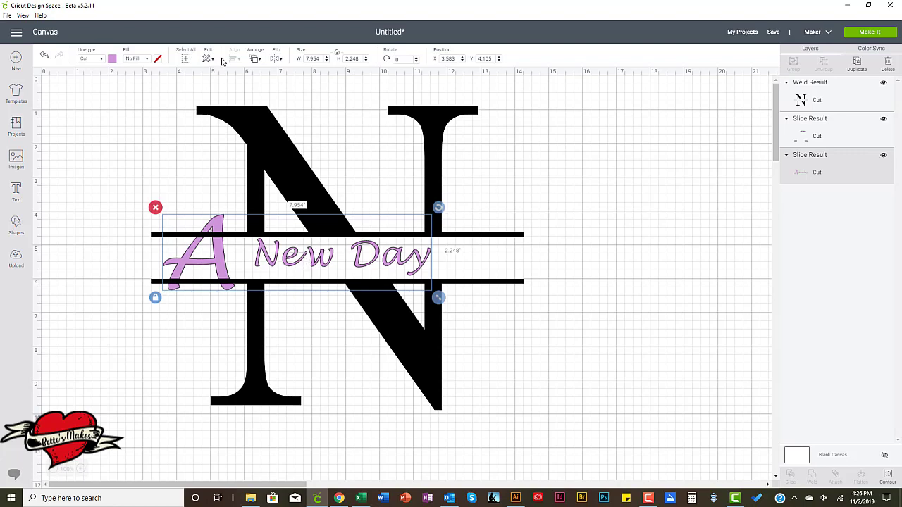
pyautogui.click(254, 62)
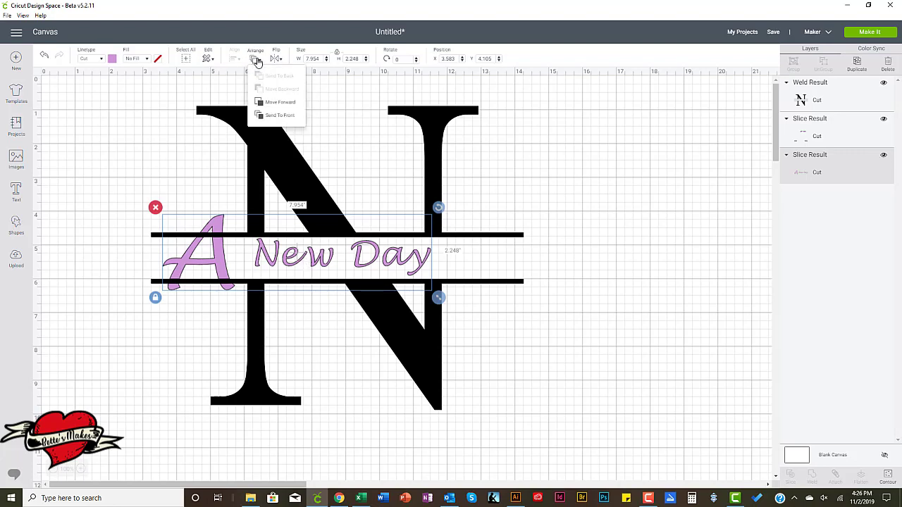
pyautogui.click(279, 116)
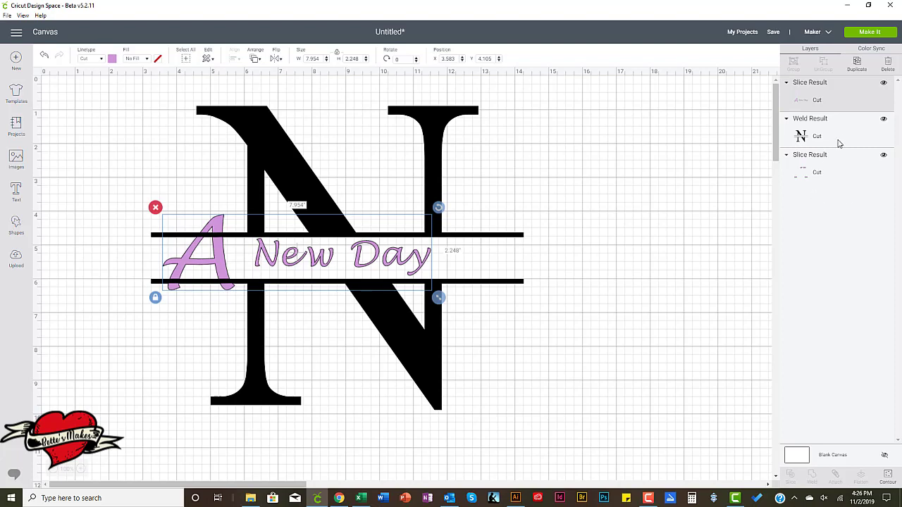
# Step: Hide the split N and the lettering, and cover the upper-right overlap piece of the A with a square about 0.64 inches wide
pyautogui.click(884, 121)
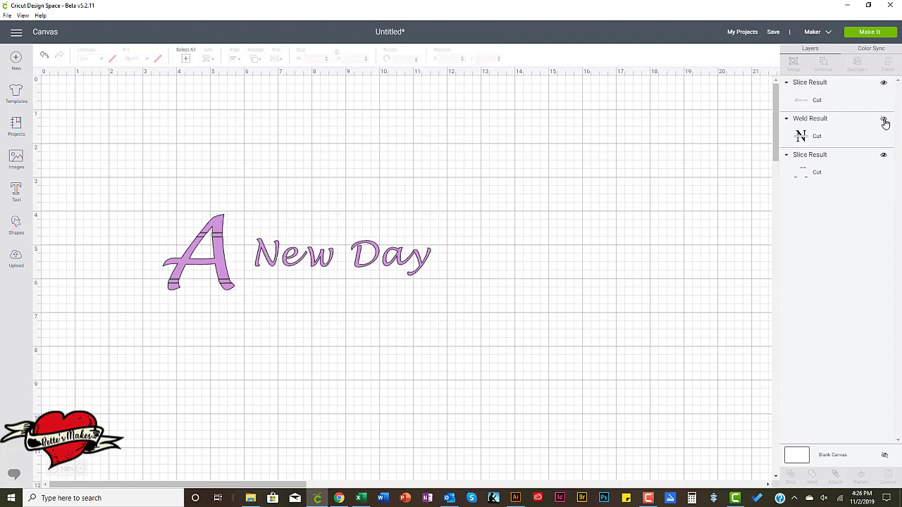
pyautogui.click(884, 83)
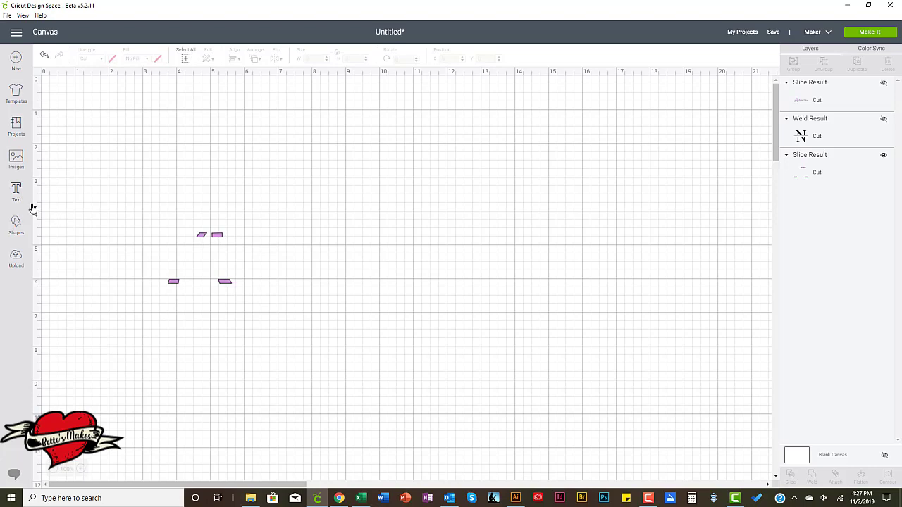
pyautogui.click(15, 224)
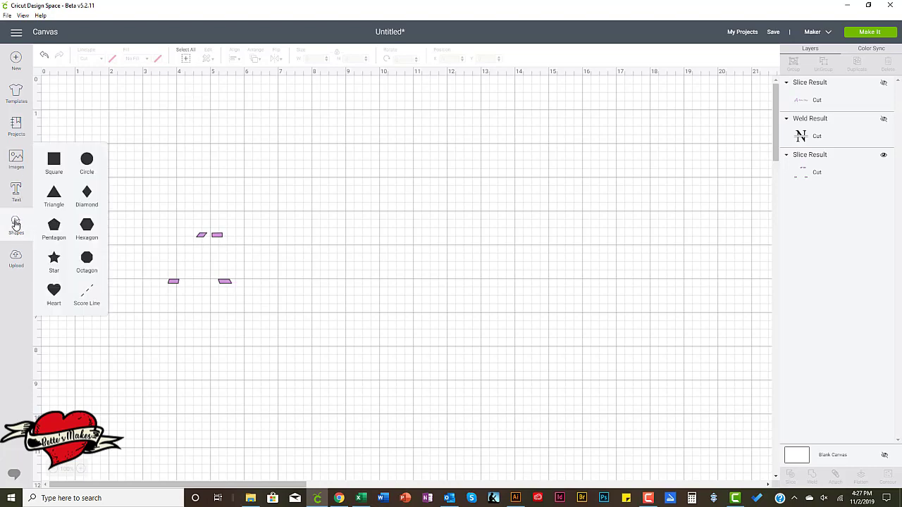
pyautogui.click(54, 158)
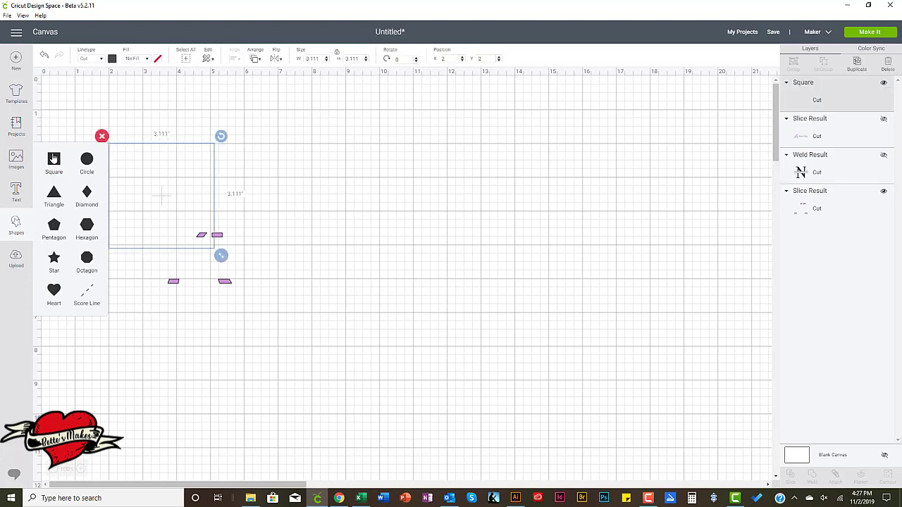
pyautogui.moveTo(224, 259); pyautogui.dragTo(220, 239)
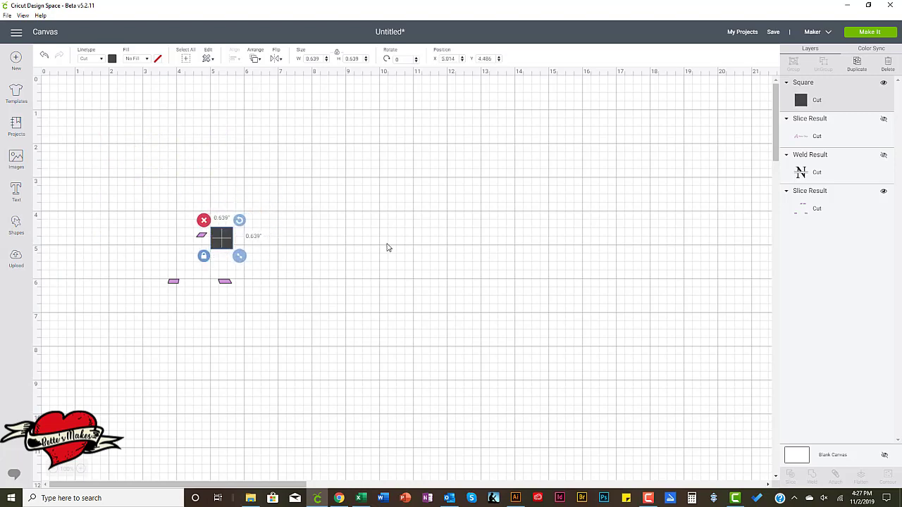
# Step: Place a duplicate of the square over the lower-right overlap piece and weld the two squares together
pyautogui.click(857, 65)
pyautogui.moveTo(238, 257); pyautogui.dragTo(227, 282)
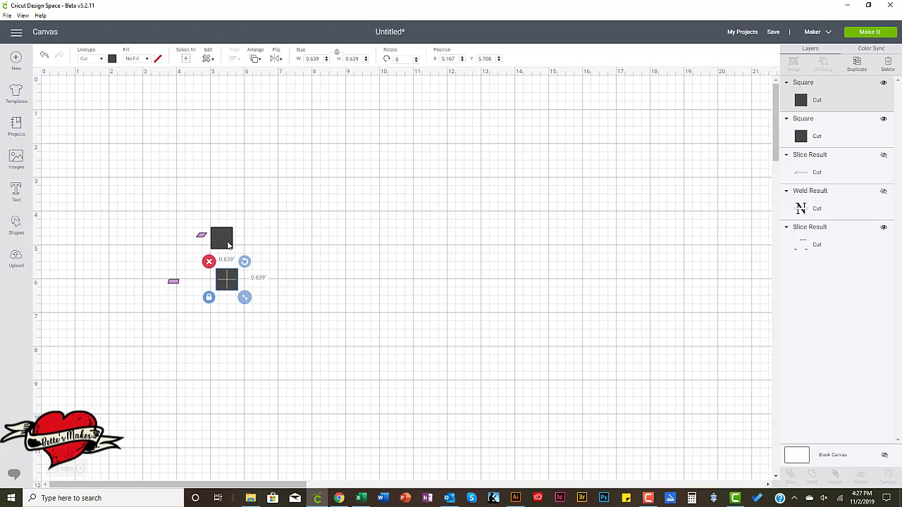
pyautogui.keyDown('shift'); pyautogui.click(228, 245); pyautogui.keyUp('shift')
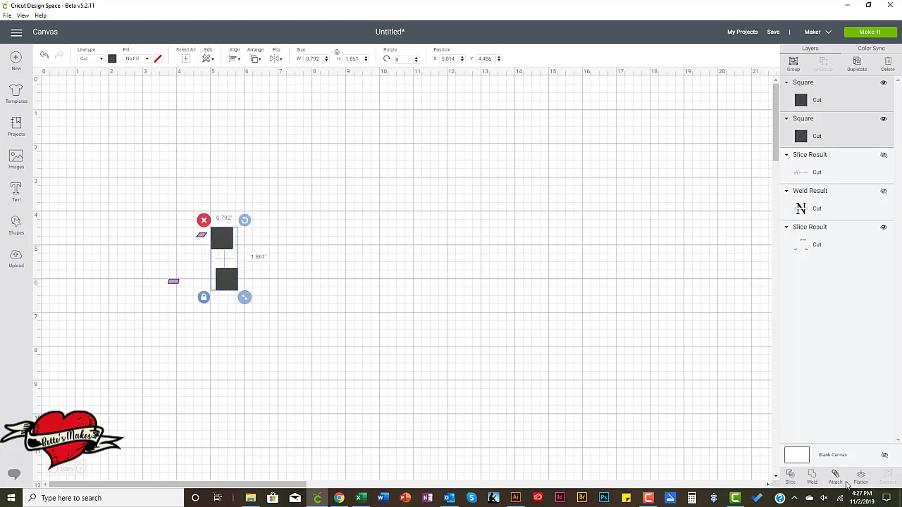
pyautogui.click(811, 479)
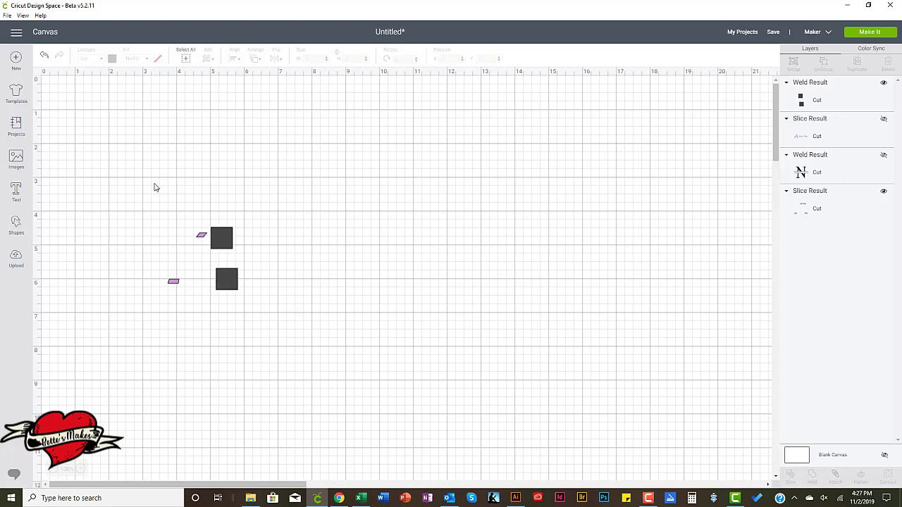
# Step: Slice the purple overlap pieces with the welded squares and delete the squares together with the right-hand pieces they covered
pyautogui.moveTo(113, 185); pyautogui.dragTo(257, 314)
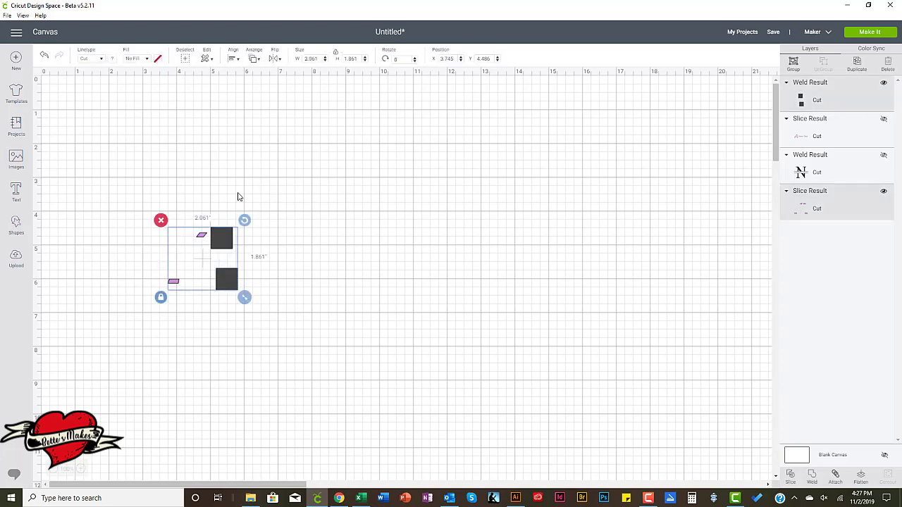
pyautogui.click(789, 478)
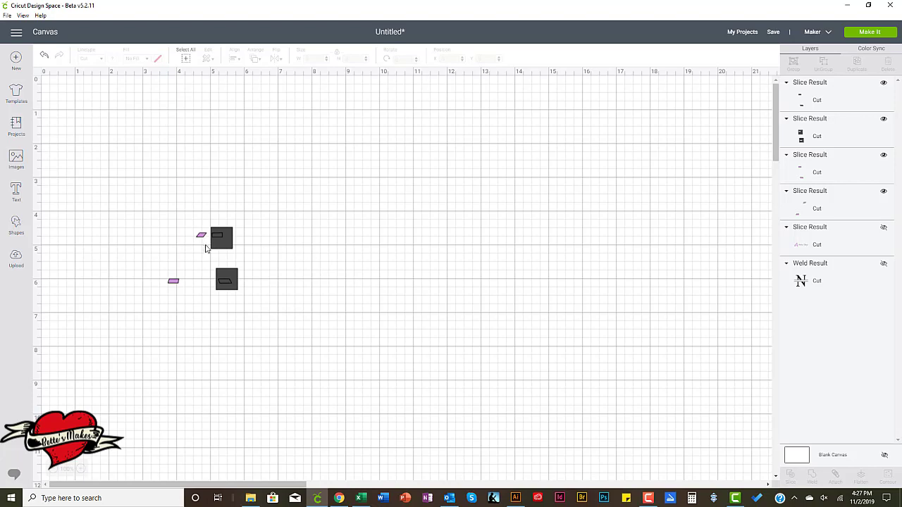
pyautogui.moveTo(220, 200); pyautogui.dragTo(219, 250)
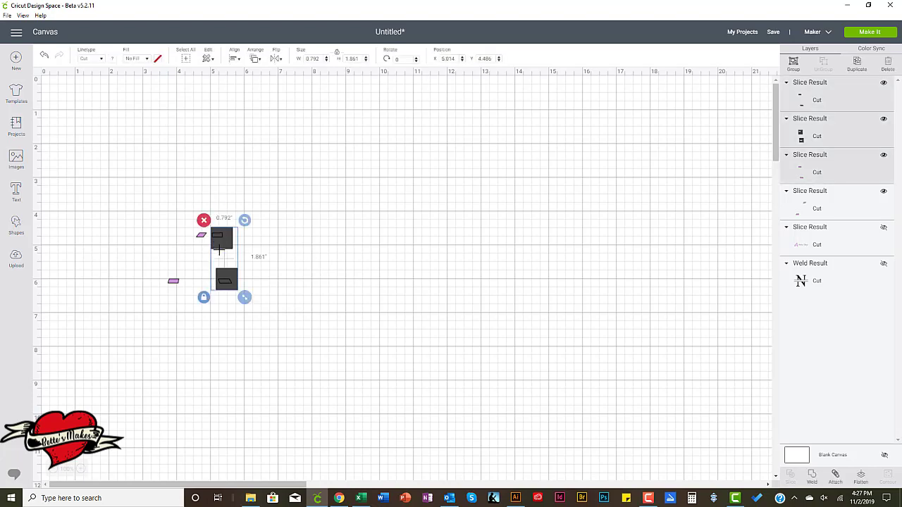
pyautogui.press('Delete')
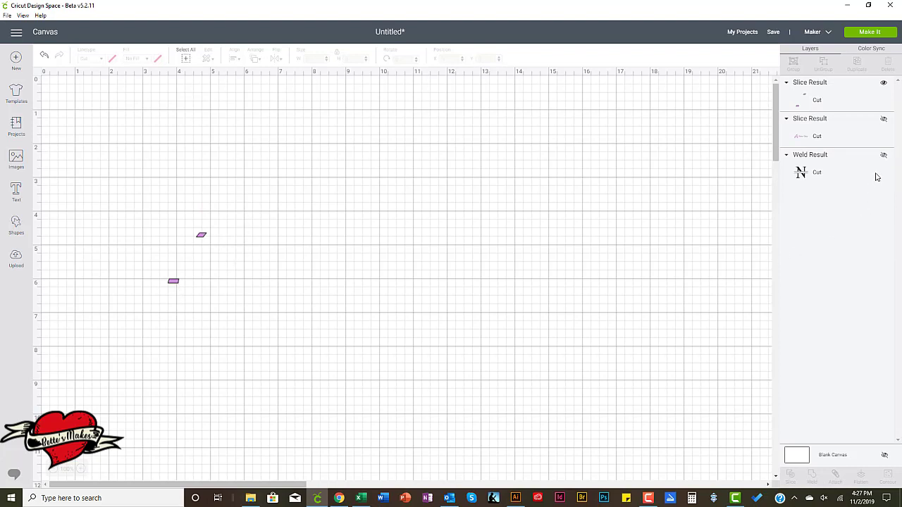
# Step: Show the "A New Day" lettering, weld the two remaining overlap pieces into it, and show the split N again
pyautogui.click(885, 121)
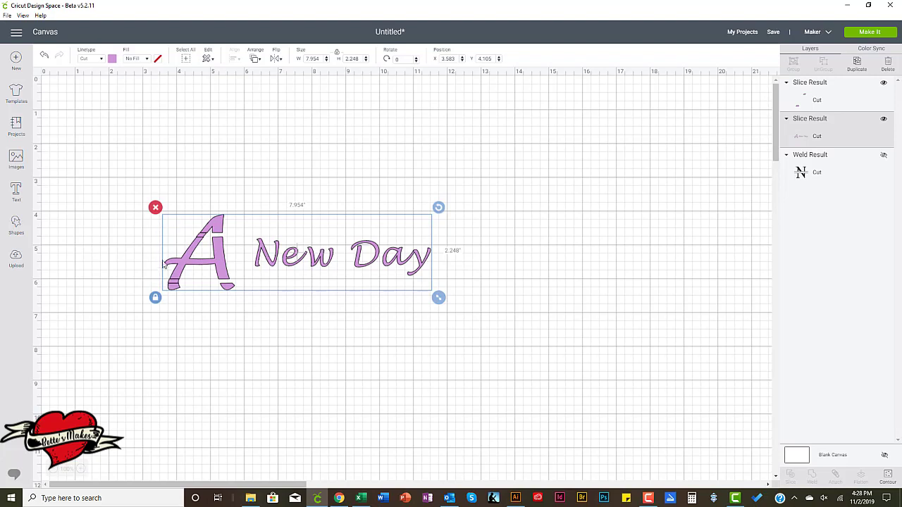
pyautogui.keyDown('shift'); pyautogui.click(849, 100); pyautogui.keyUp('shift')
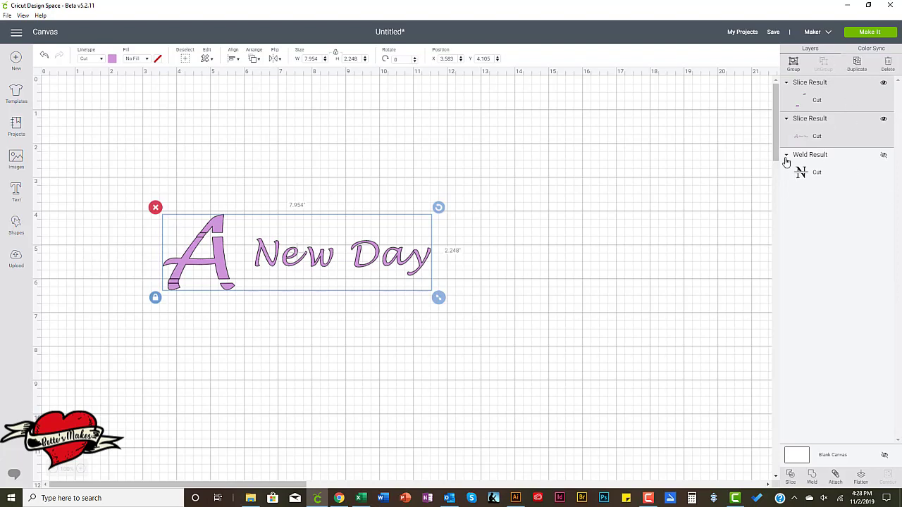
pyautogui.click(811, 476)
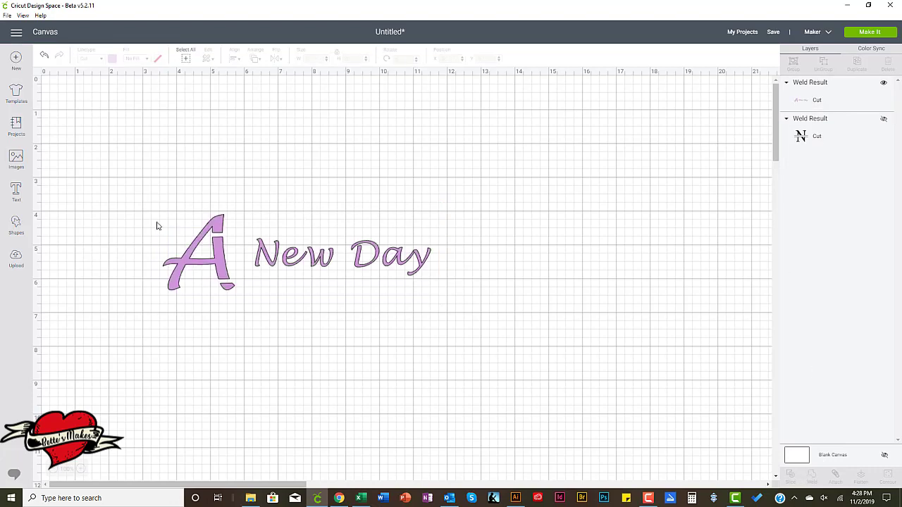
pyautogui.click(884, 121)
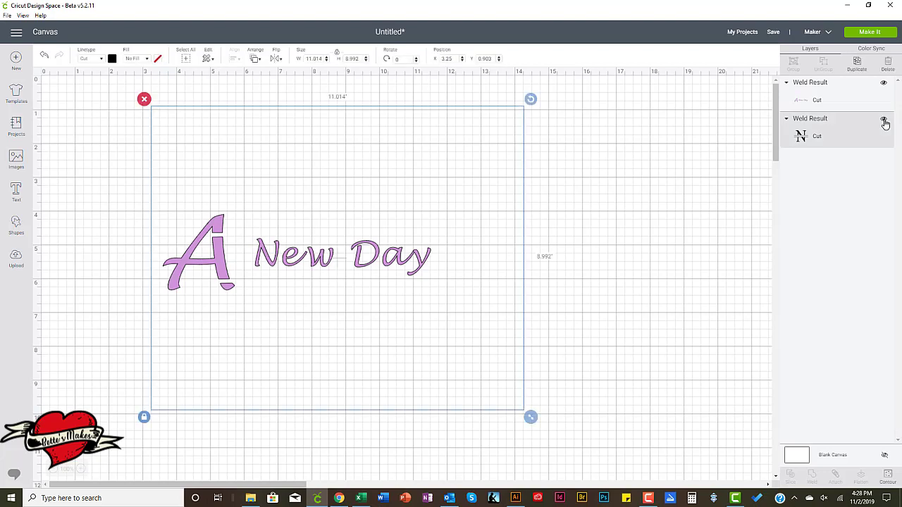